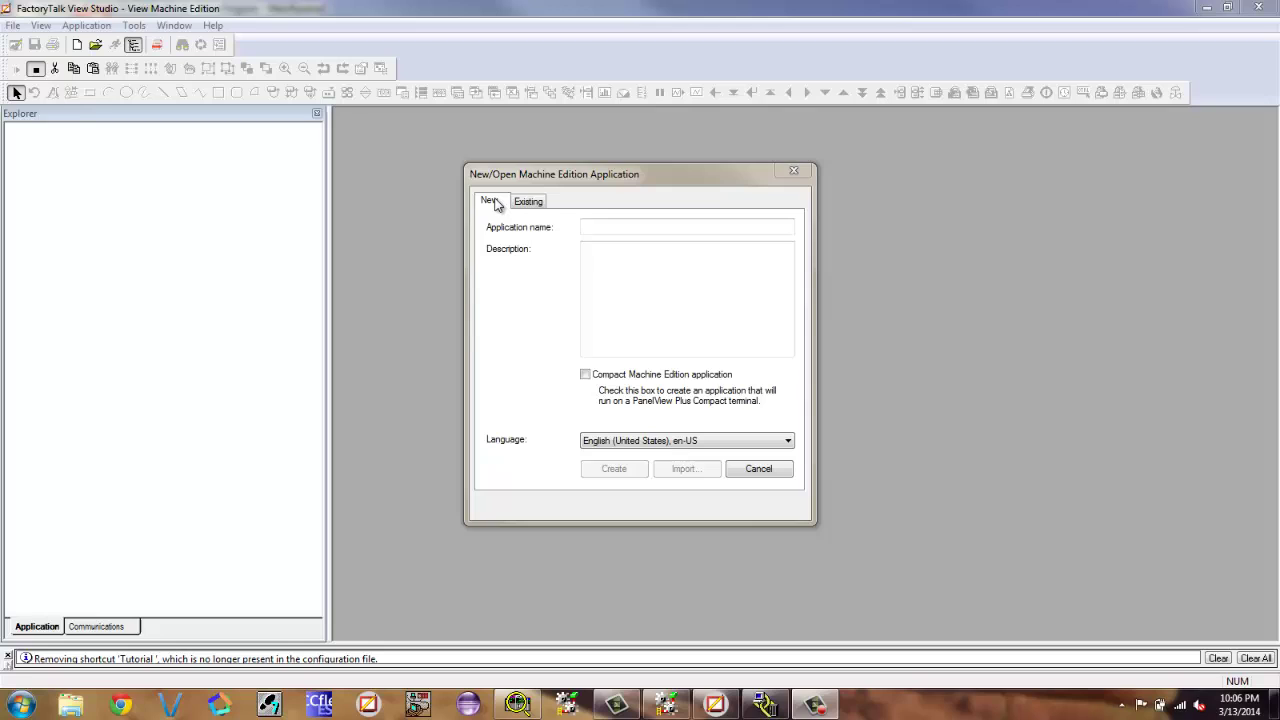
Create the application 'Tutorial part 2' with the description '3-13-2014'
click(611, 226)
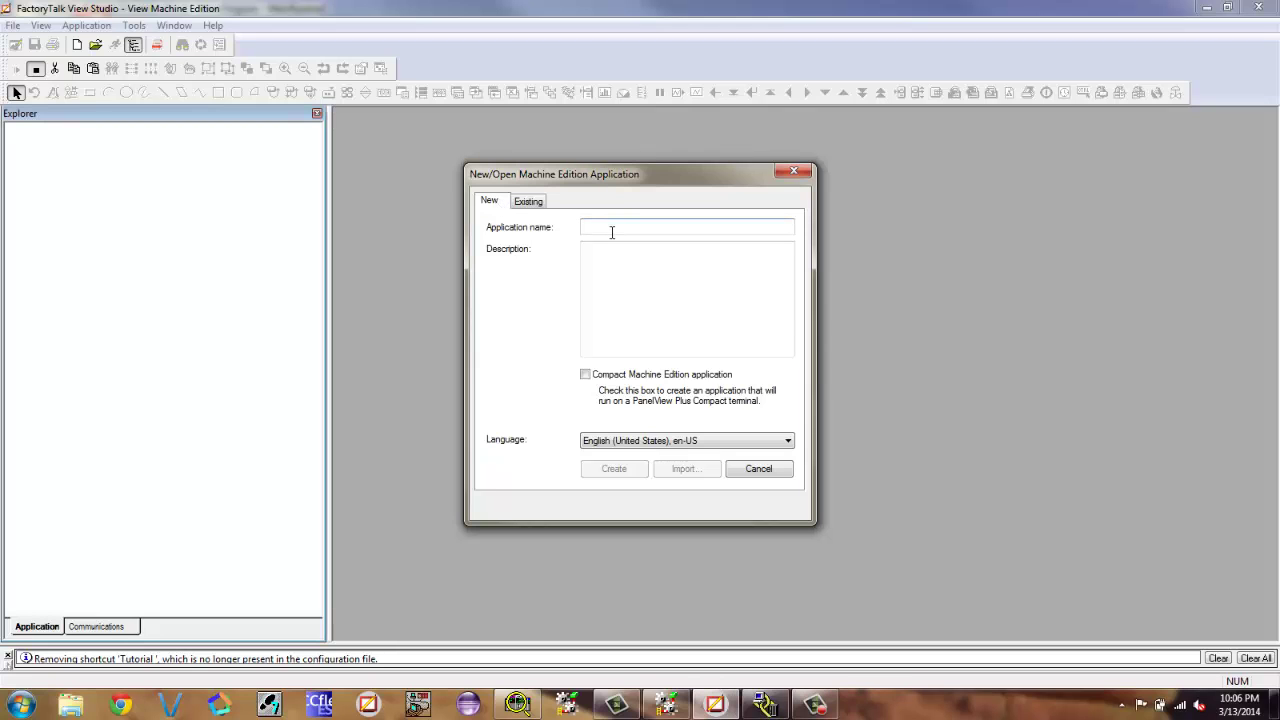
text(Tutorial part 2)
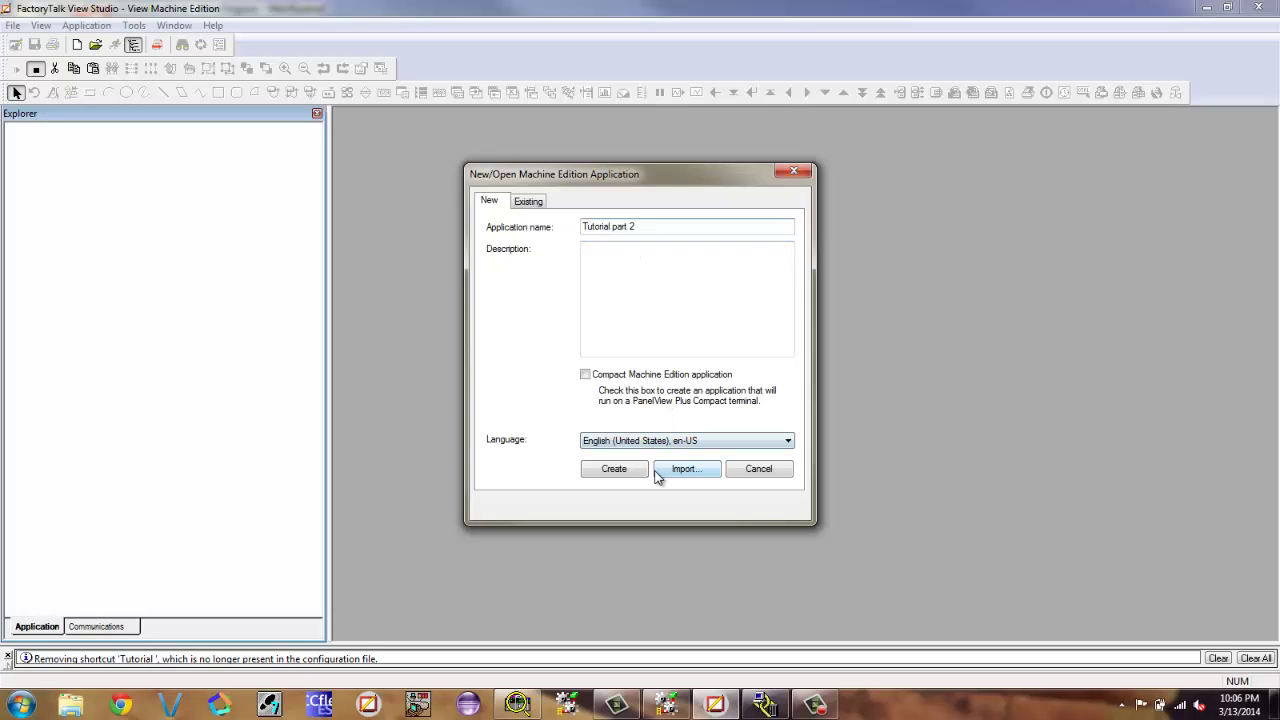
click(643, 260)
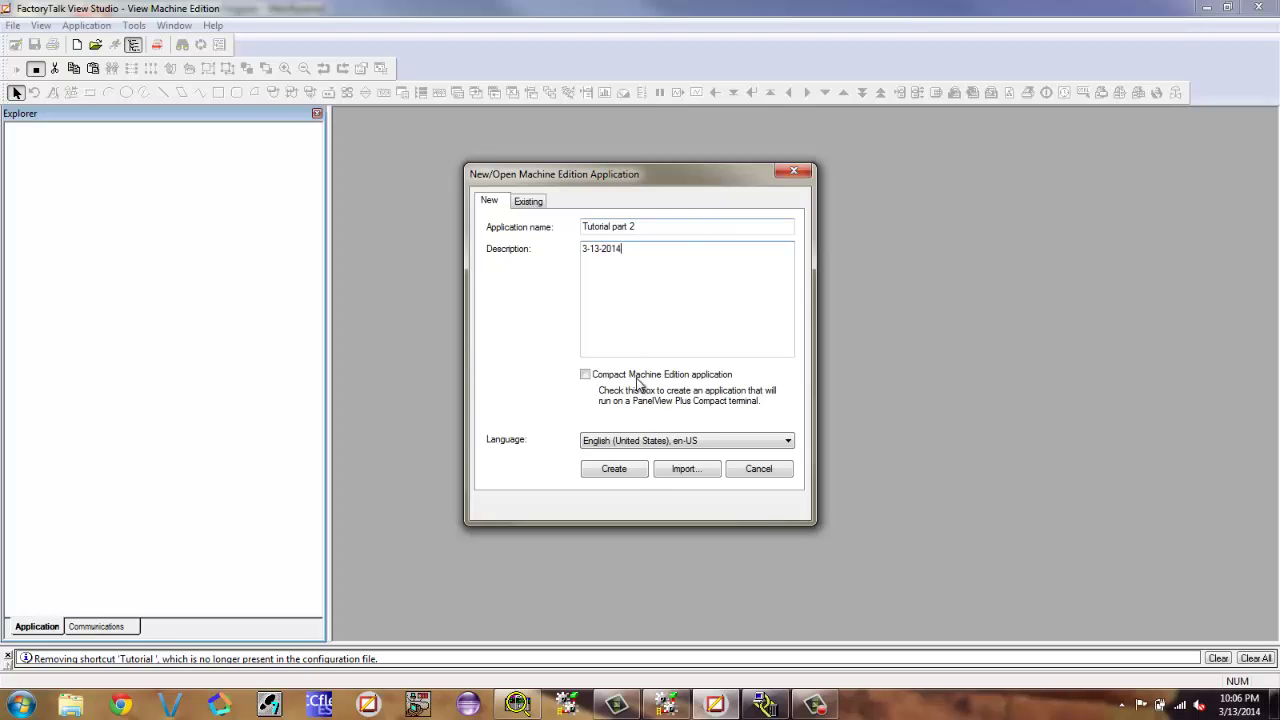
click(638, 471)
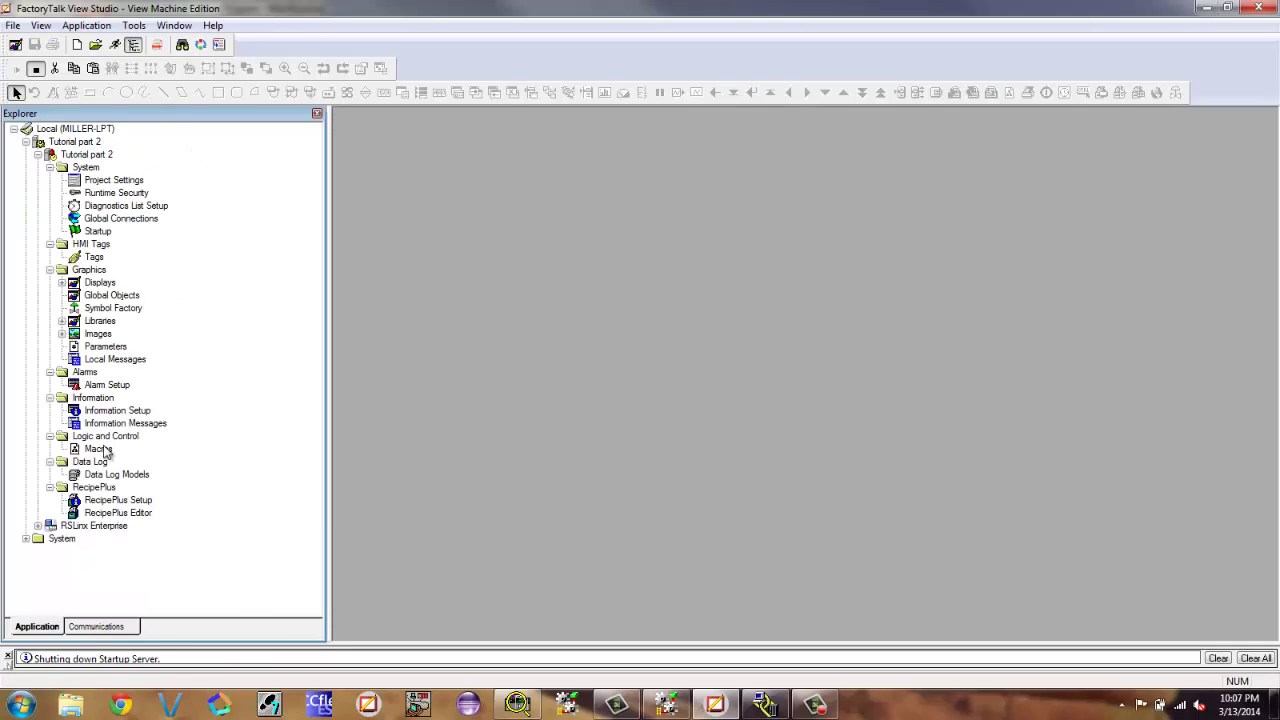
Confirm Project Settings with the PVPlus 700/1000 (640x480) window size
double_click(130, 181)
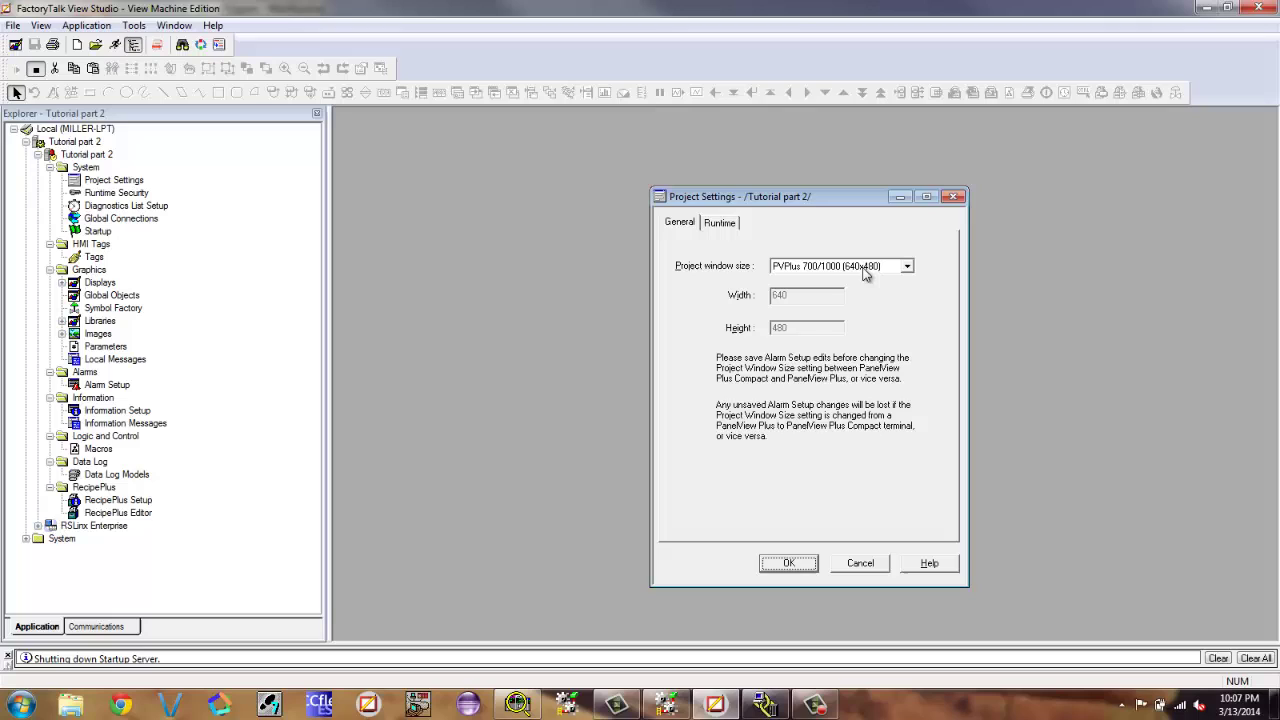
click(806, 566)
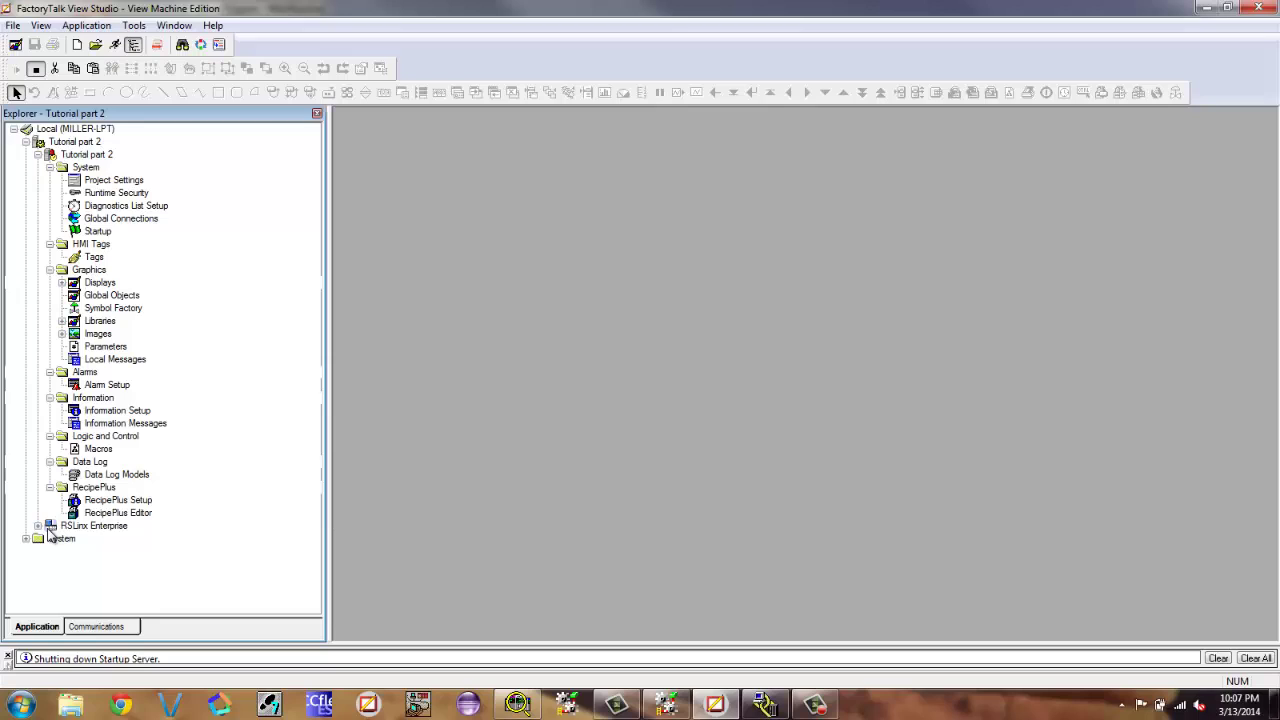
Open RSLinx Enterprise Communication Setup using a new configuration
double_click(90, 527)
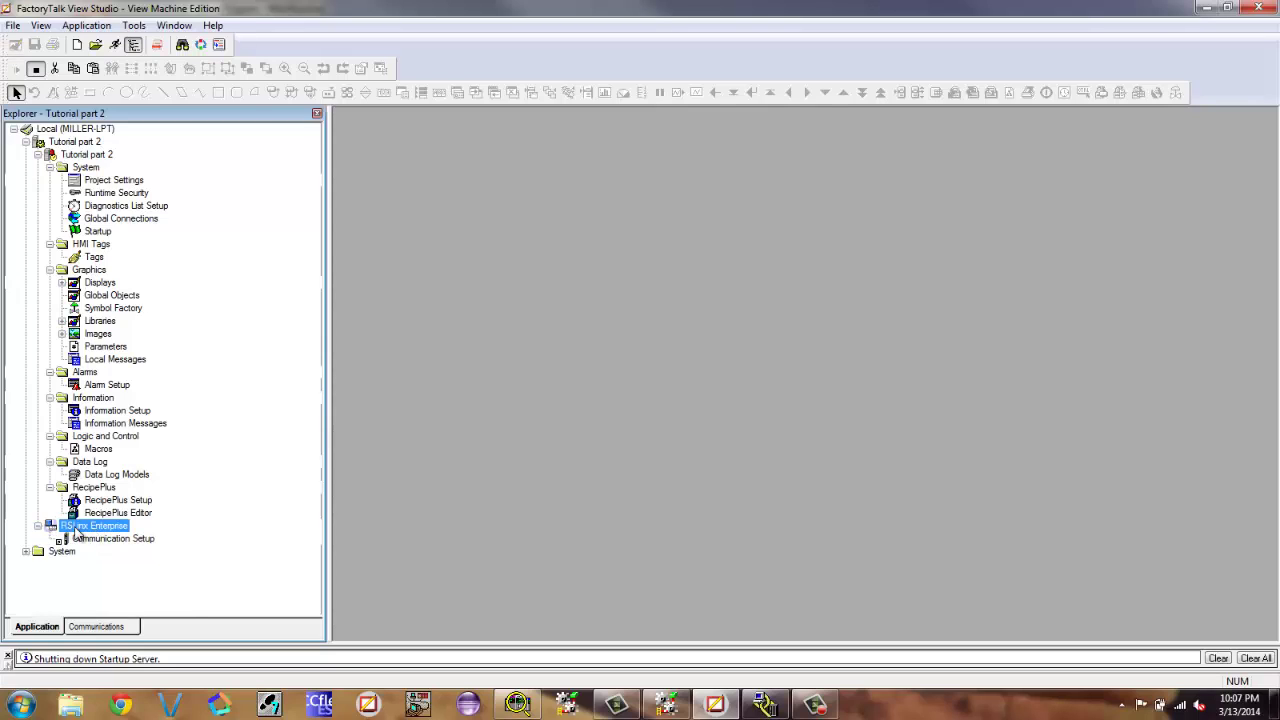
click(107, 541)
double_click(106, 541)
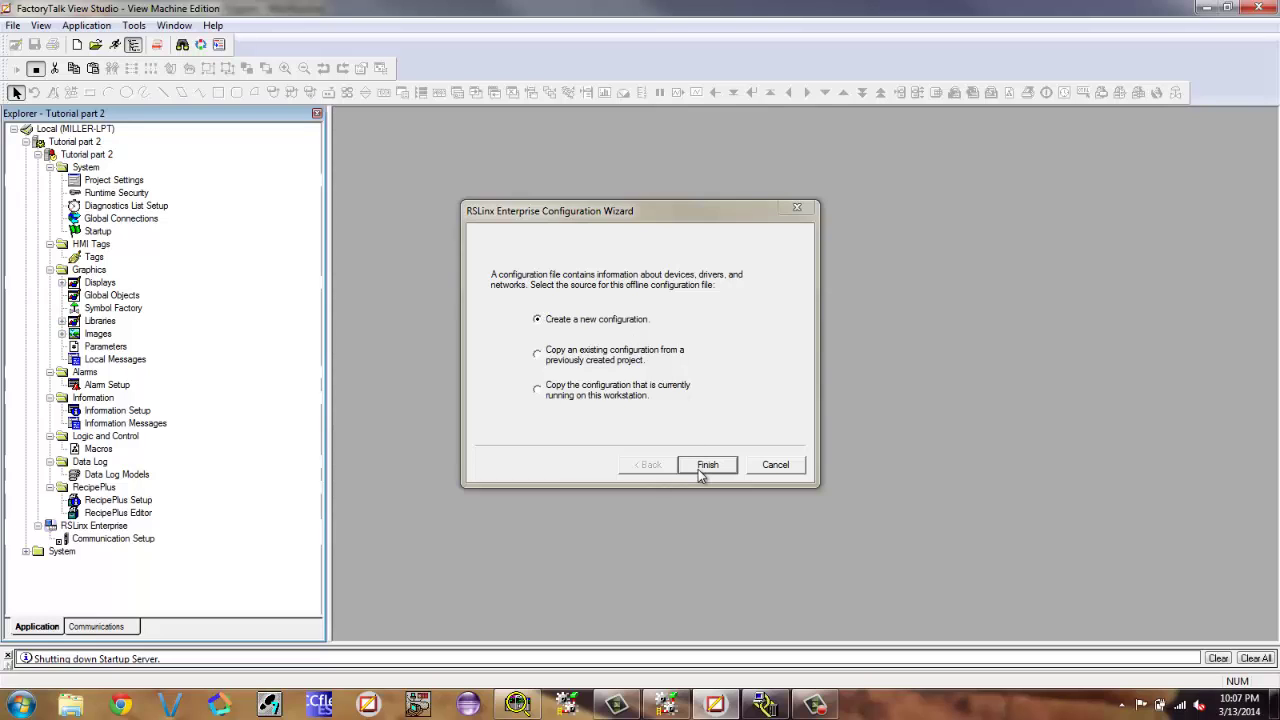
click(538, 320)
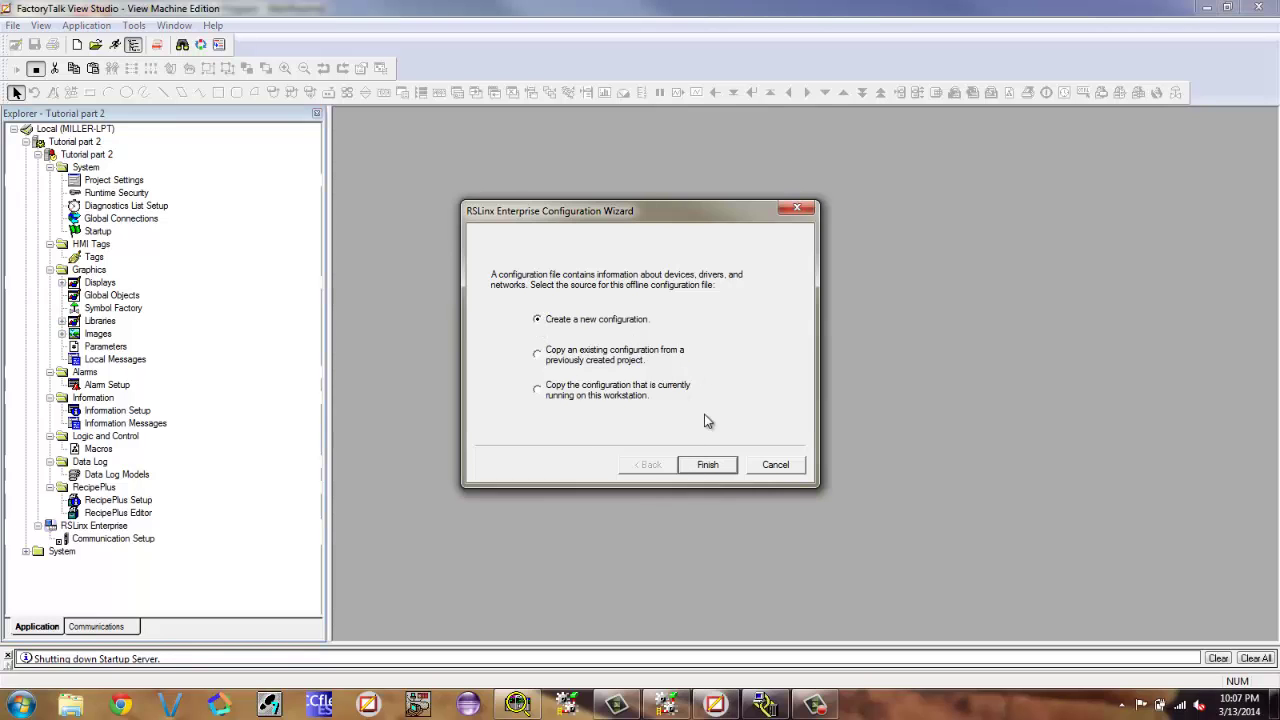
click(706, 467)
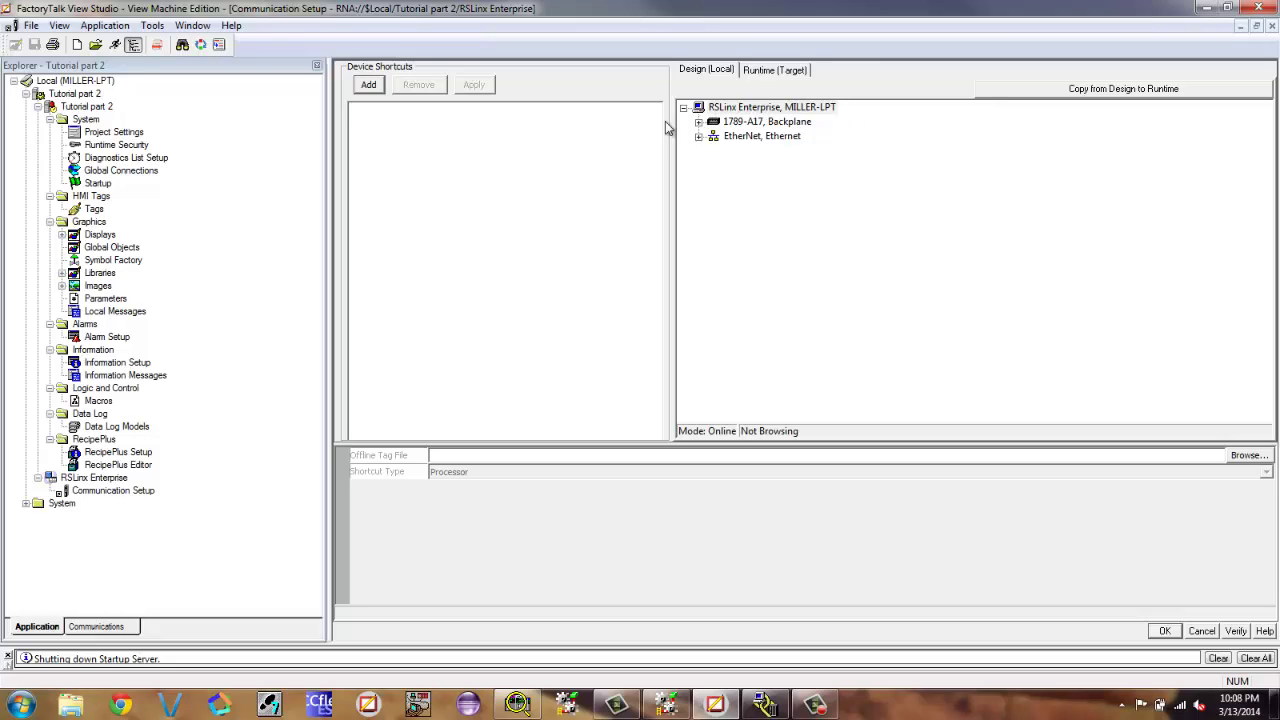
Add a device shortcut named 'Tutorial' and select it
click(370, 84)
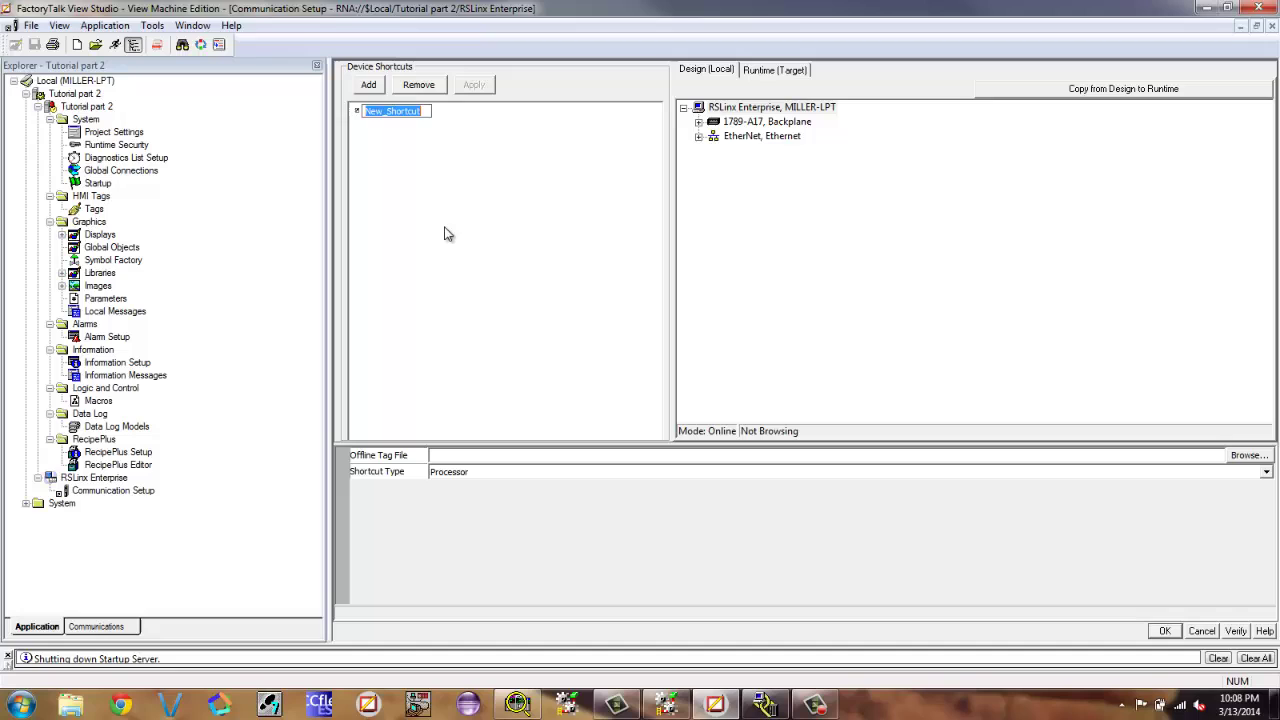
text(Tutorial)
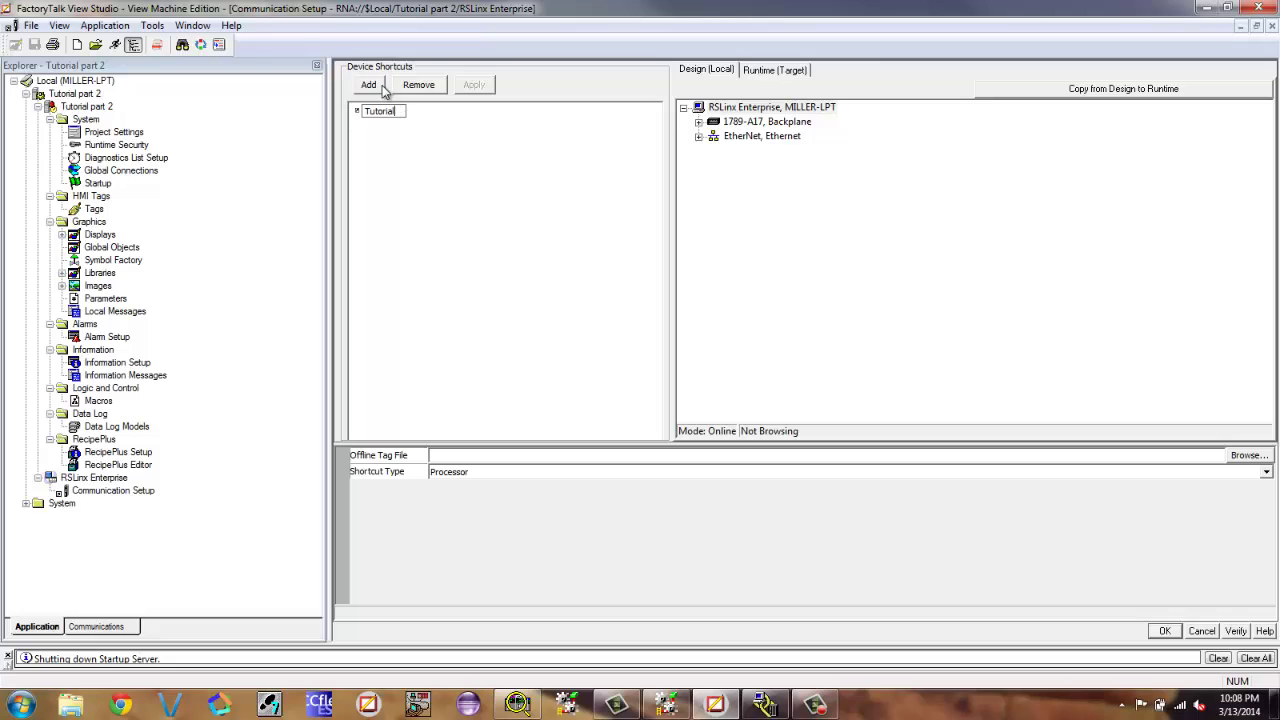
click(424, 145)
click(388, 113)
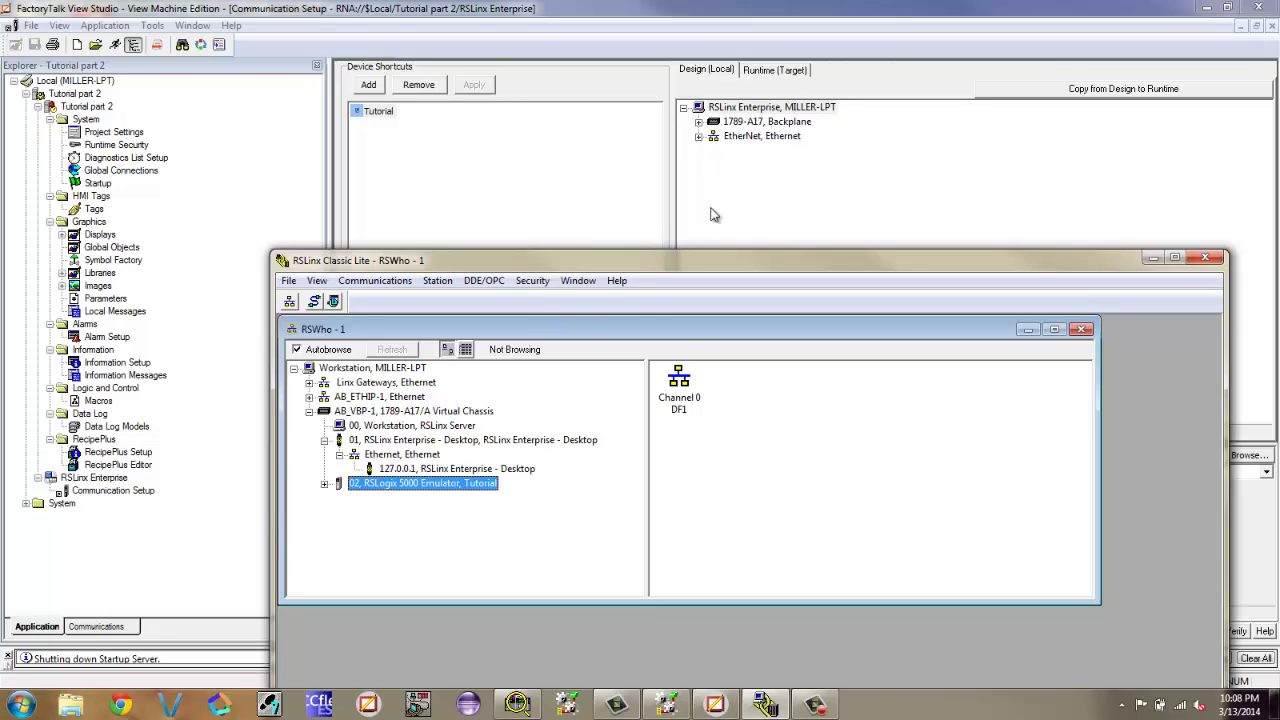
Add a ControlLogix 55xx Emulator, Major Revision 20, to the 1789-A17 backplane
click(1150, 259)
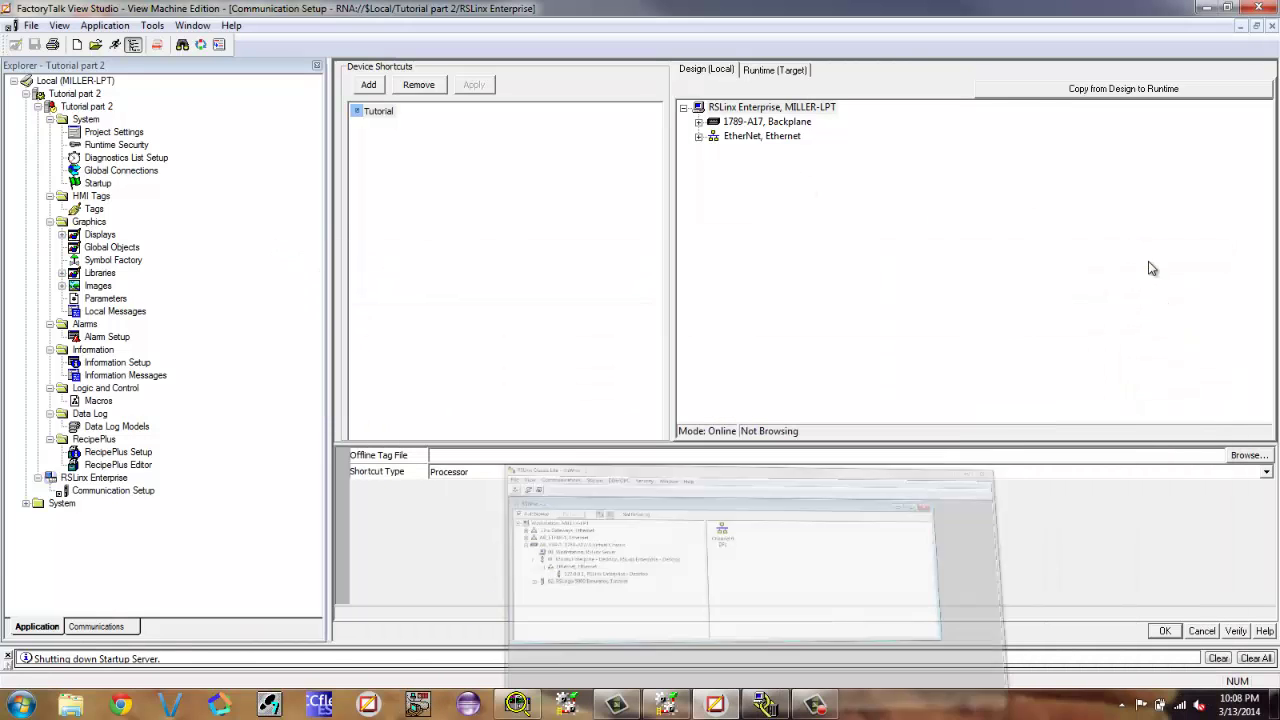
click(700, 124)
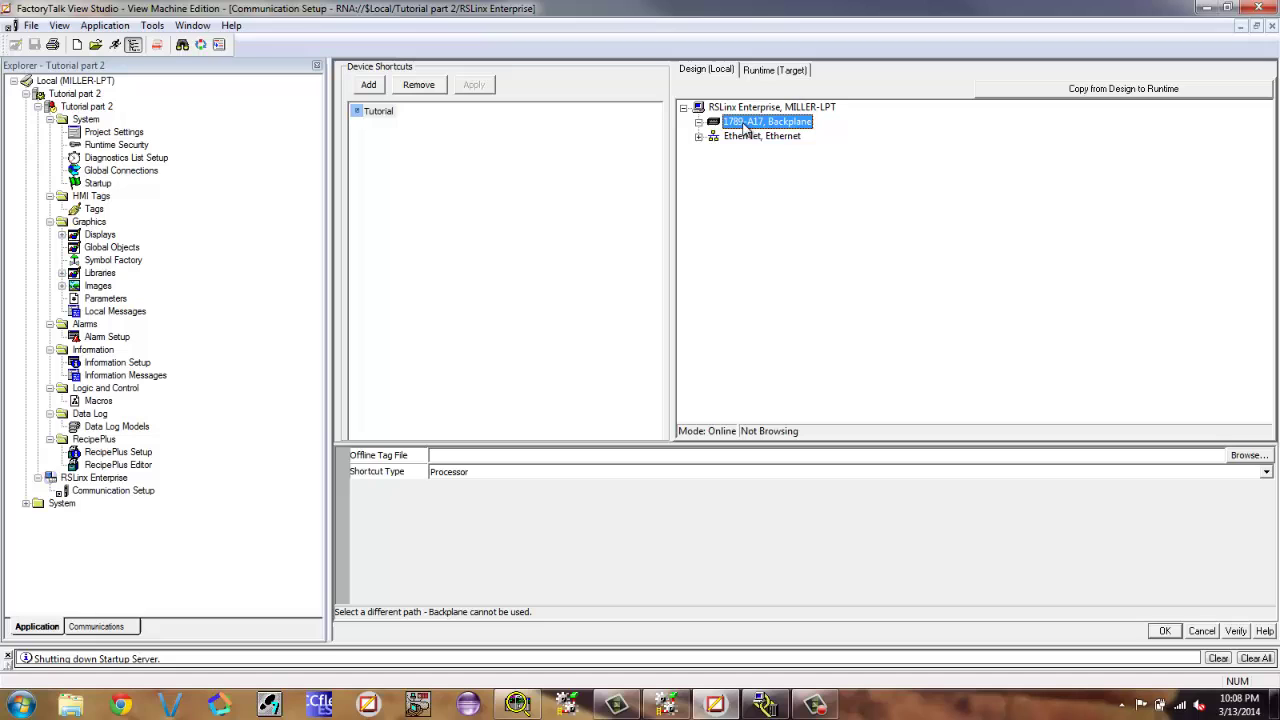
right_click(741, 126)
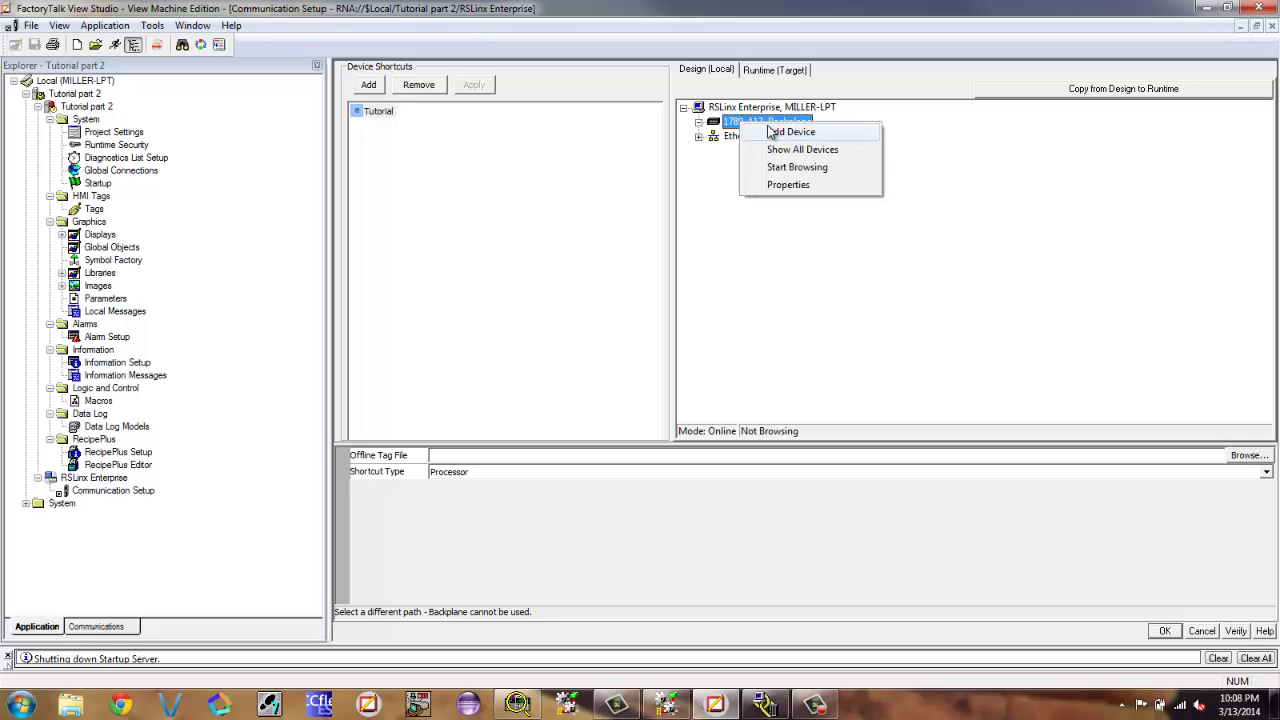
click(785, 132)
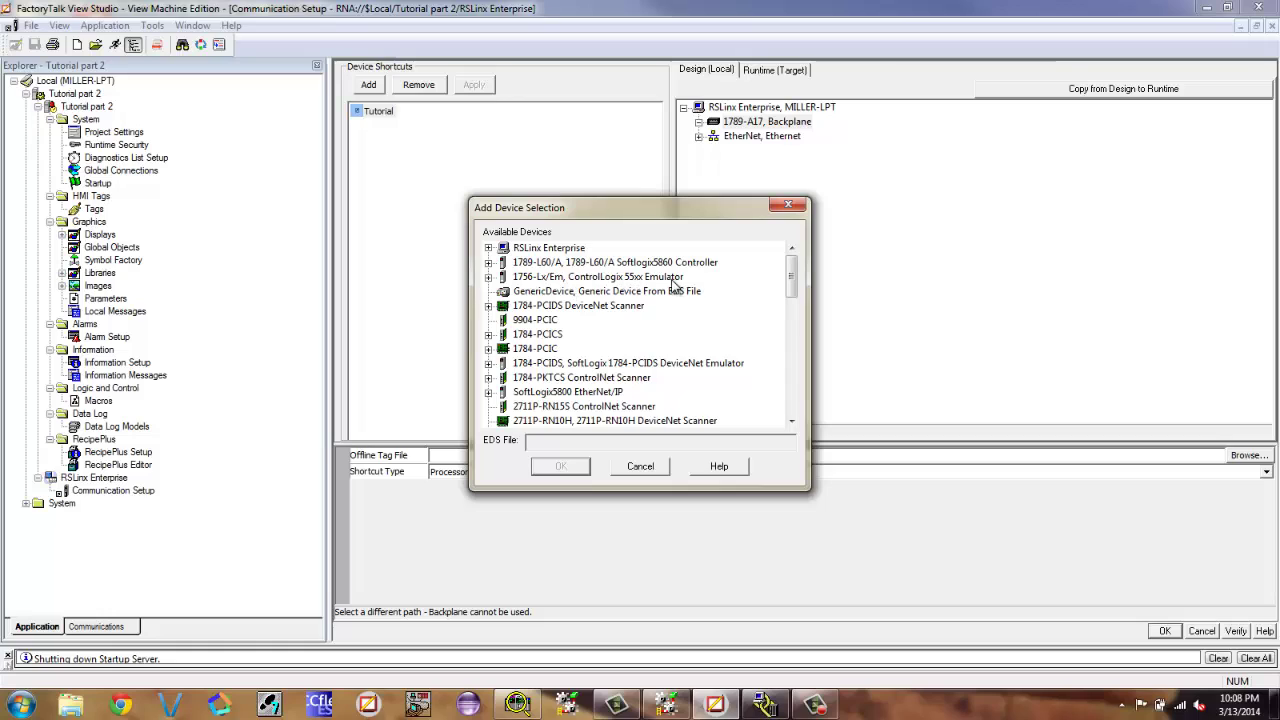
click(524, 279)
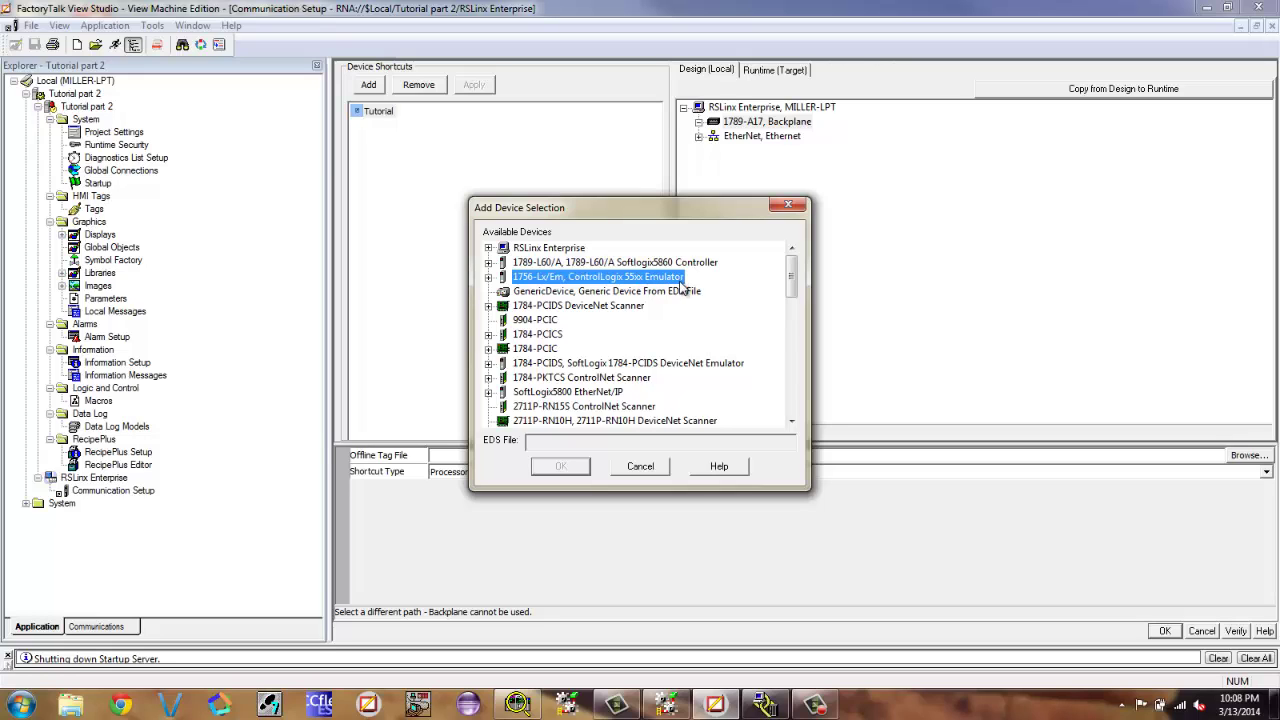
click(488, 277)
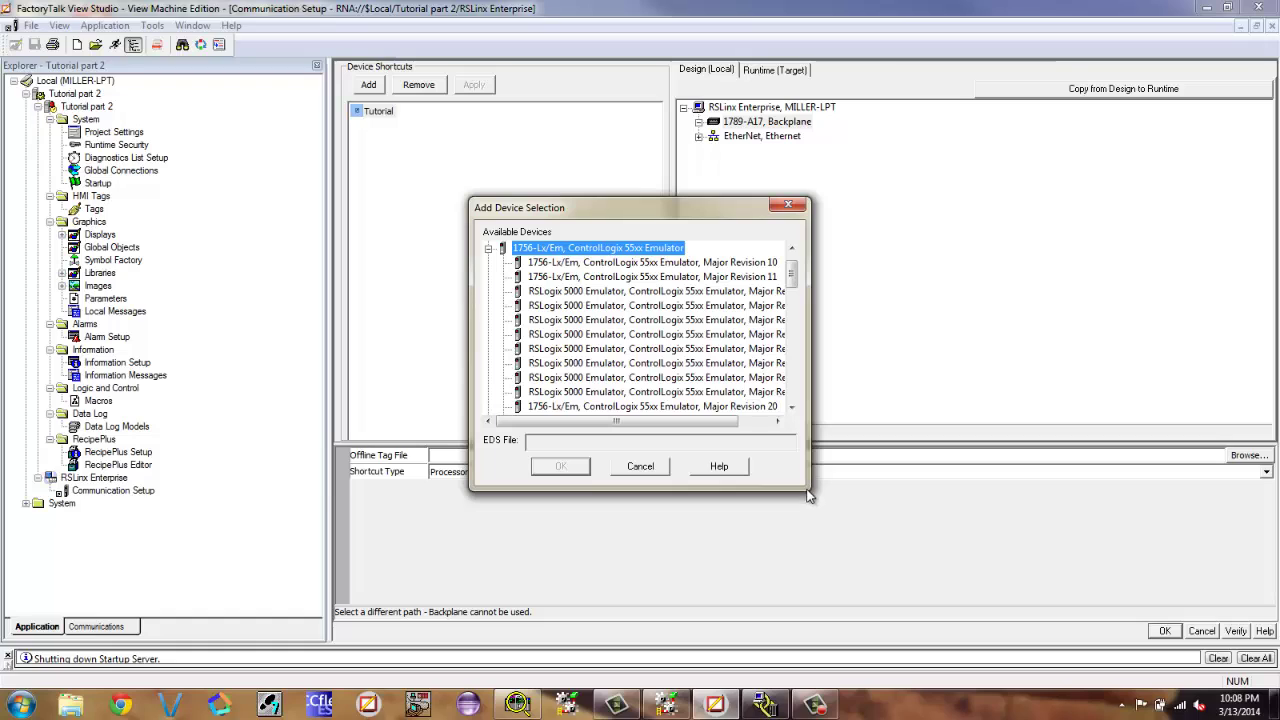
click(645, 406)
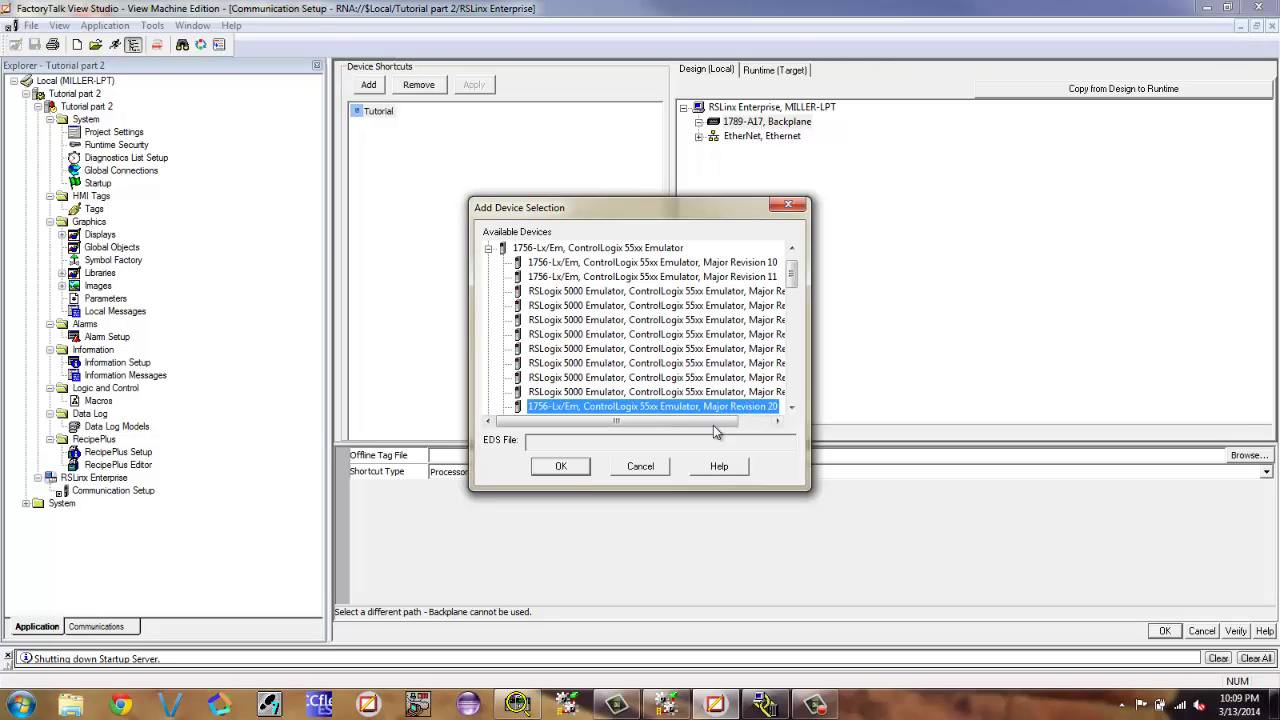
click(573, 469)
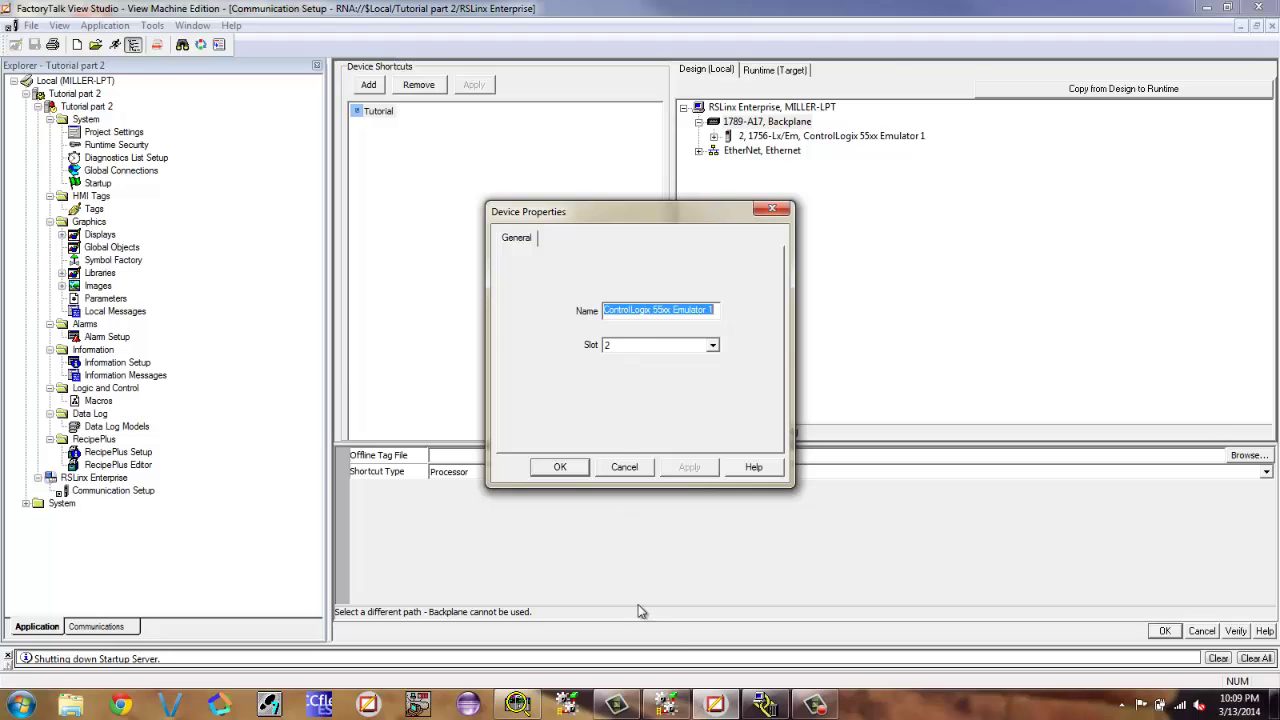
Check the emulator chassis monitor for the Tutorial controller's slot, then return to Device Properties
click(519, 706)
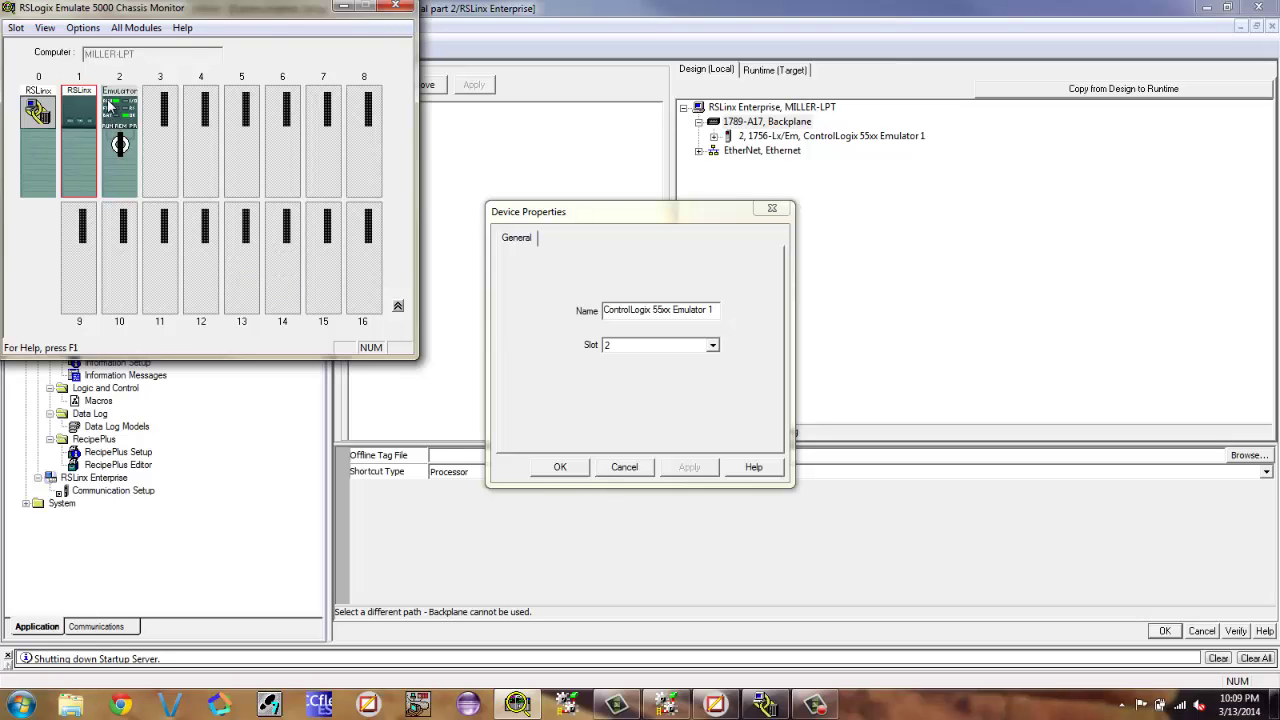
mouse_move(117, 118)
click(492, 421)
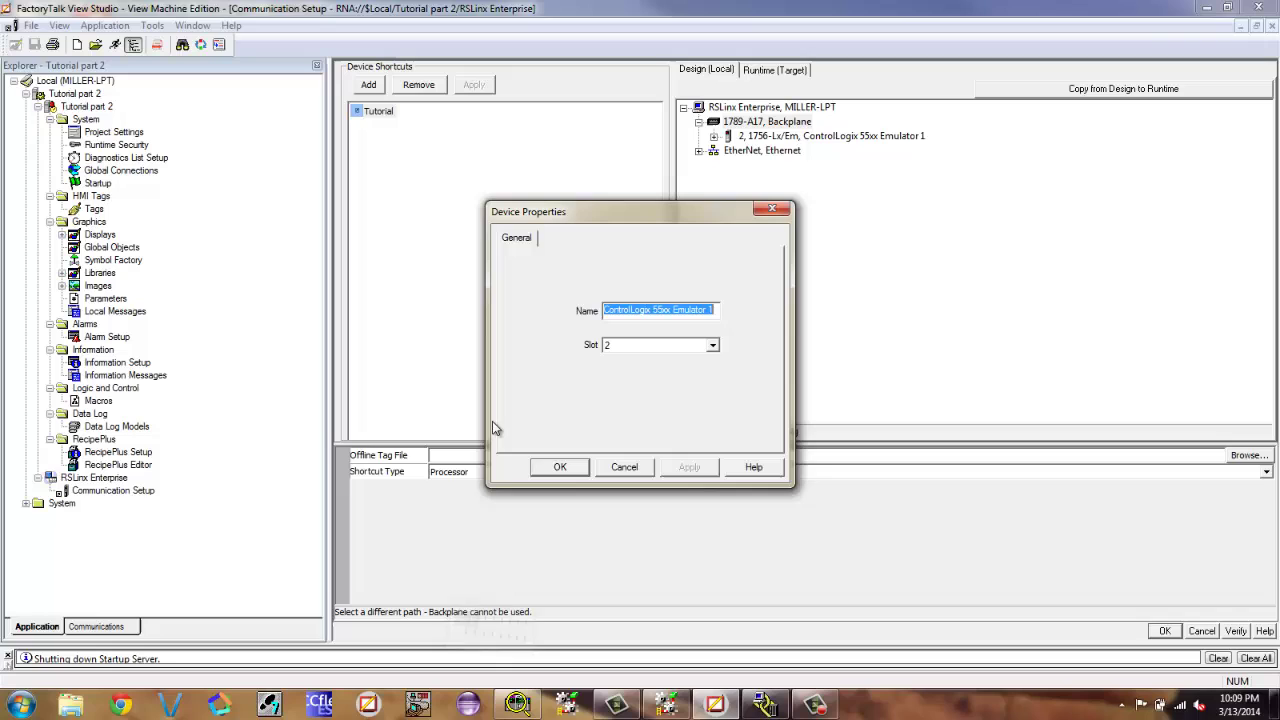
Place the emulator in slot 2 and apply it as the Tutorial shortcut's path
click(556, 467)
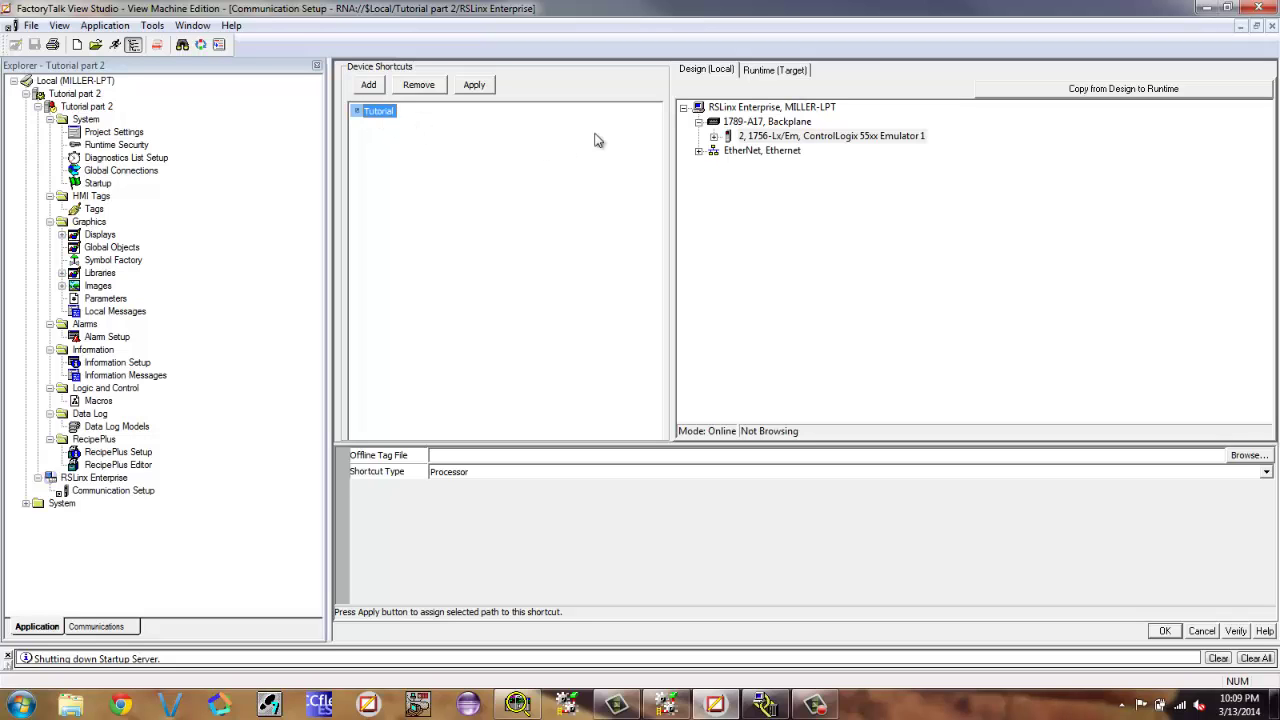
click(800, 136)
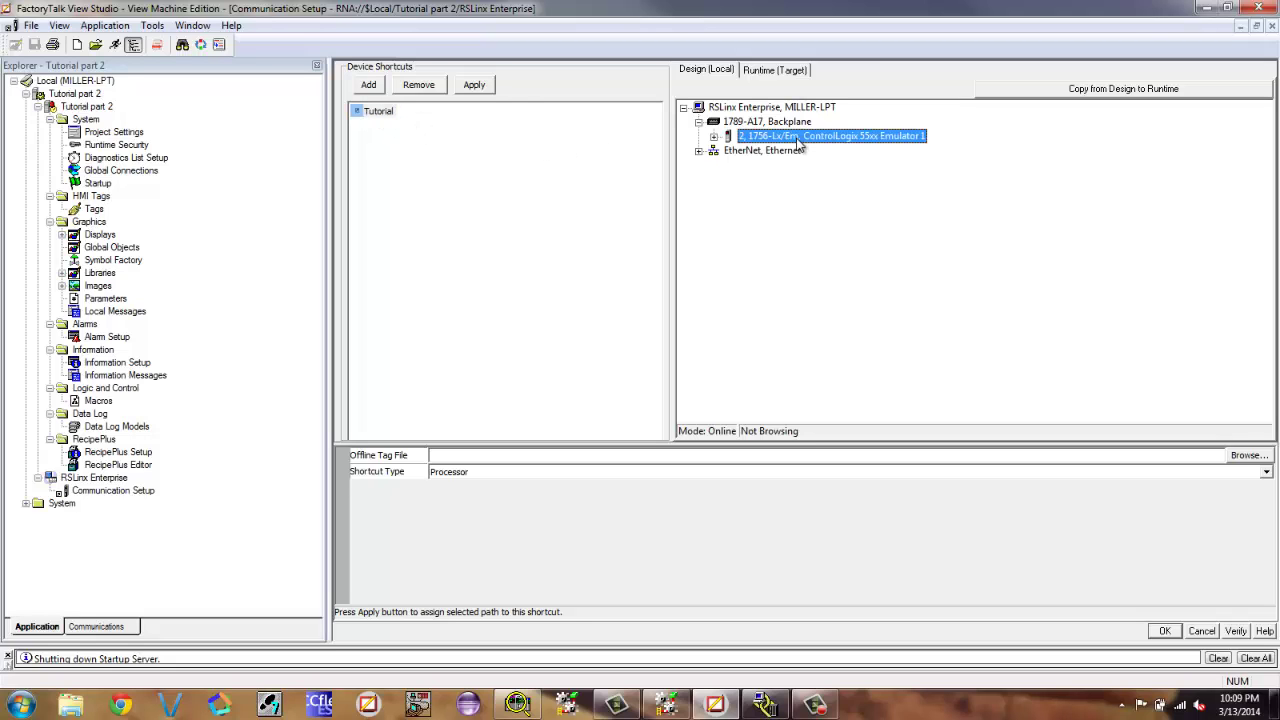
click(474, 86)
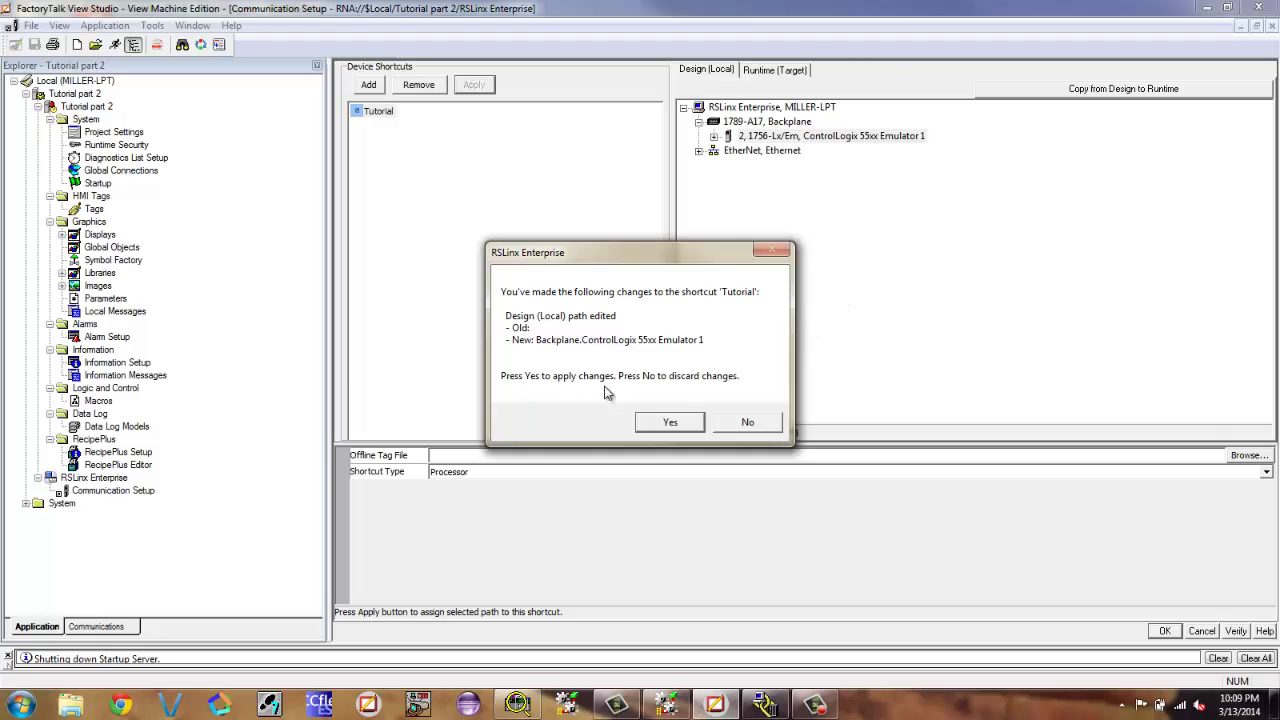
click(668, 422)
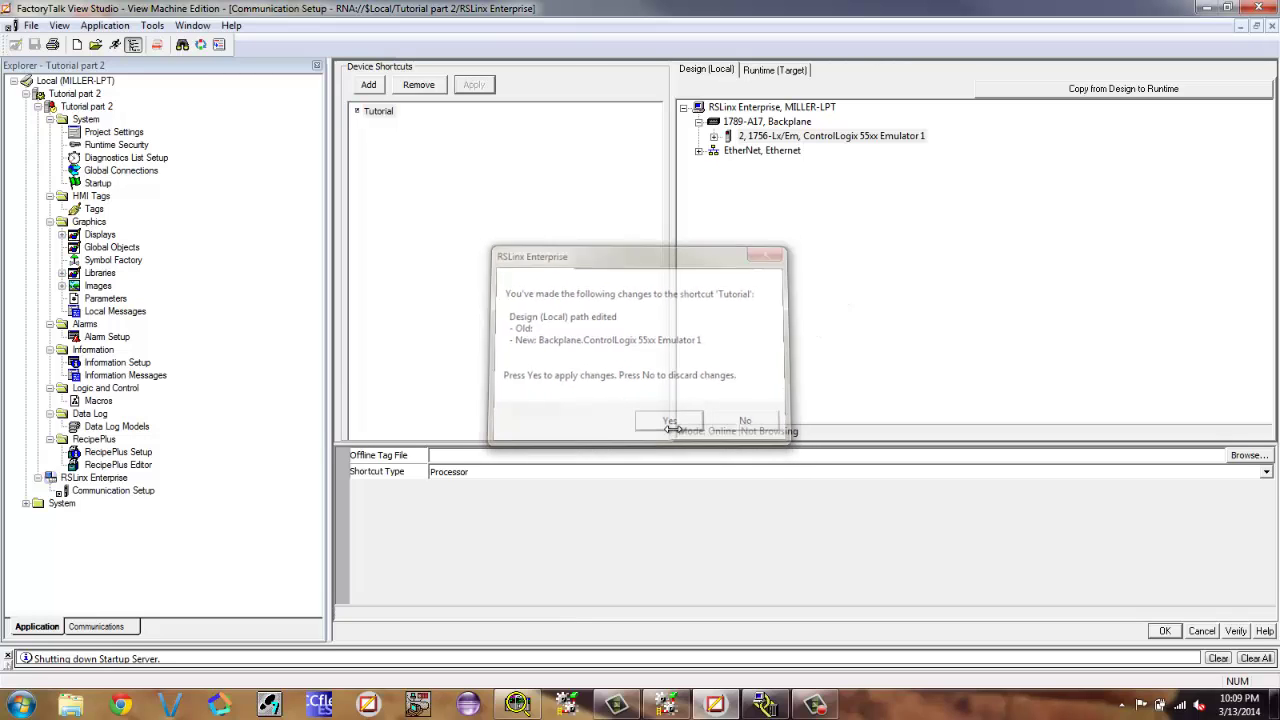
Verify the Tutorial shortcut configuration and close Communication Setup
click(1237, 631)
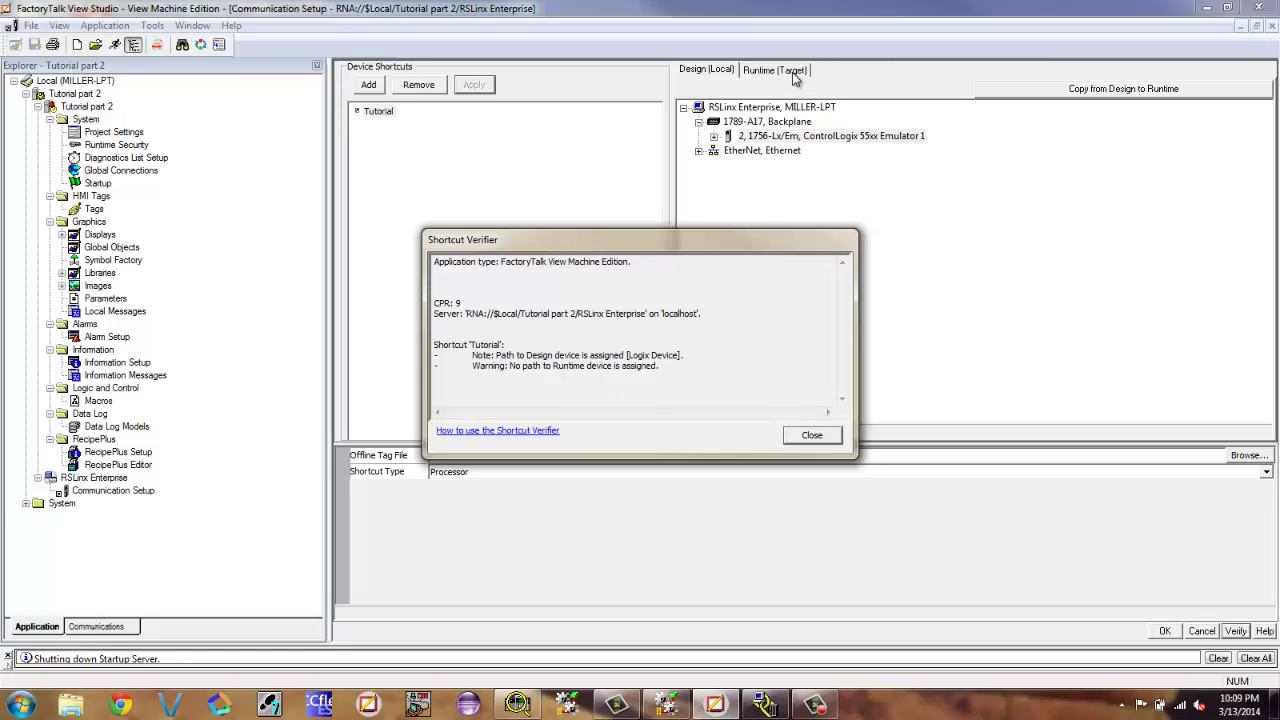
click(810, 436)
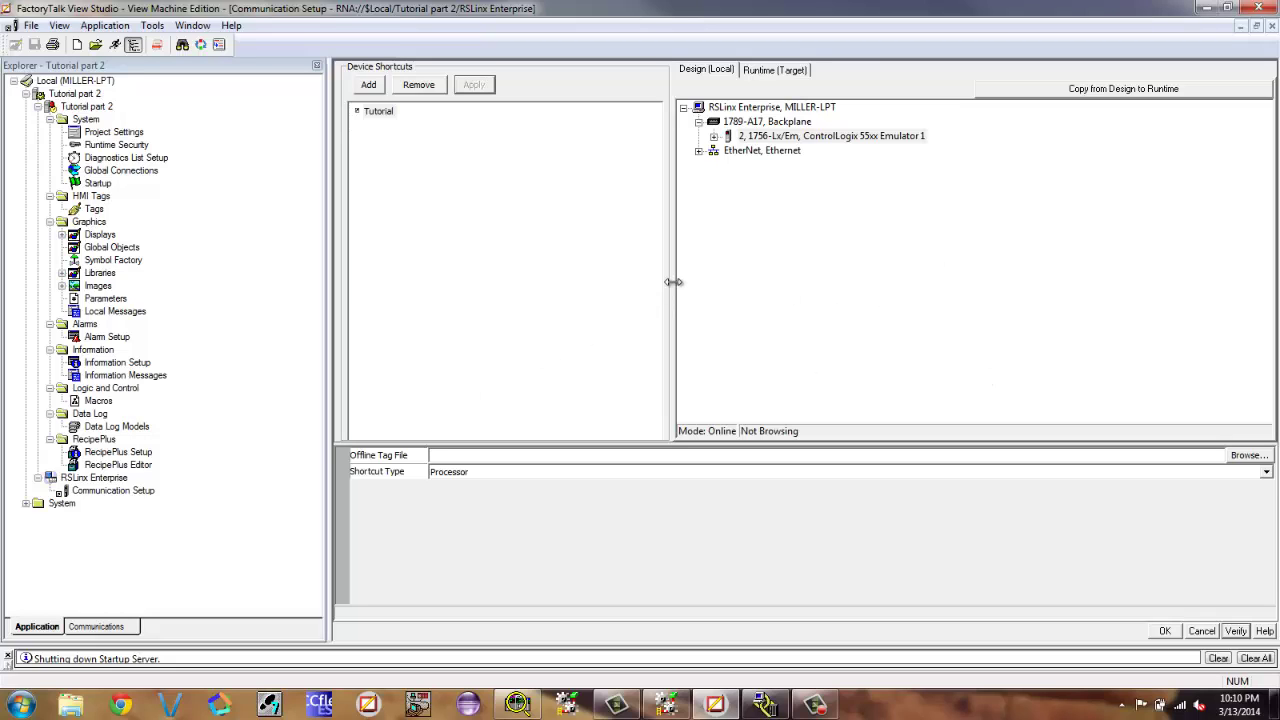
click(1176, 633)
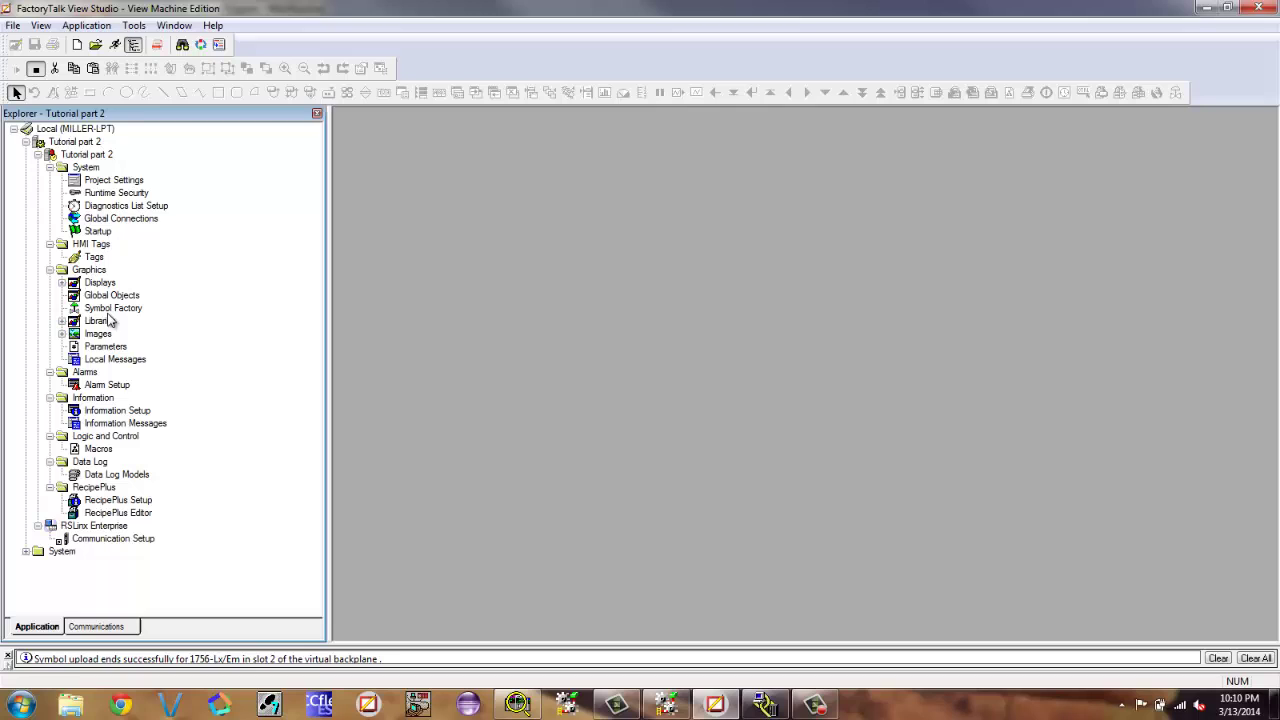
Review the Start_PB/Motor_1 rung in RSLogix 5000, then return to FactoryTalk View Studio
click(668, 705)
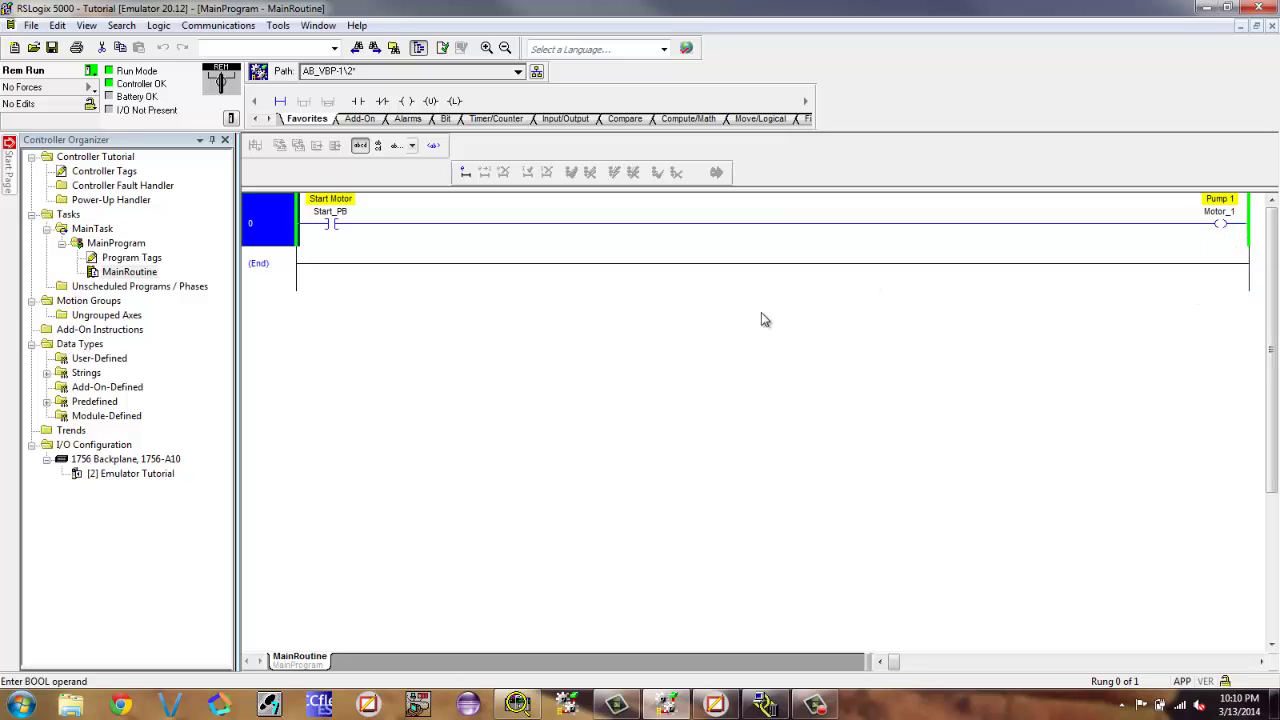
click(730, 708)
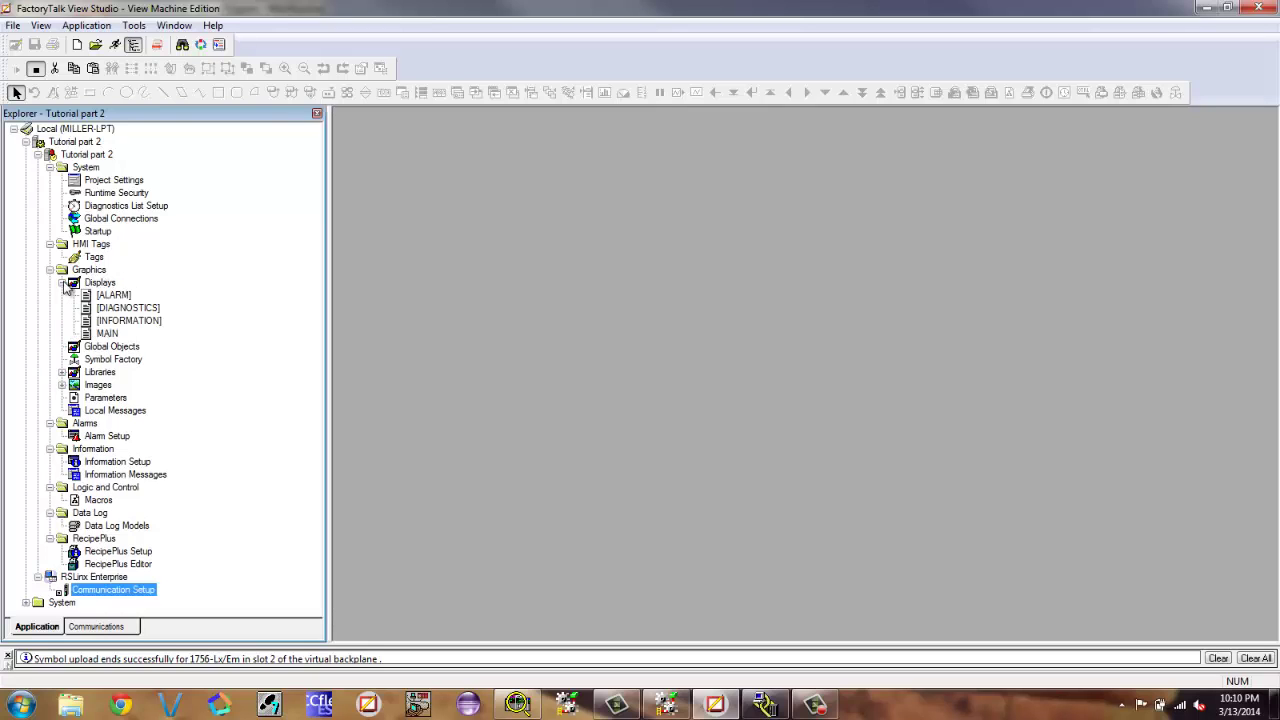
Expand Displays and open the MAIN display for editing
click(63, 285)
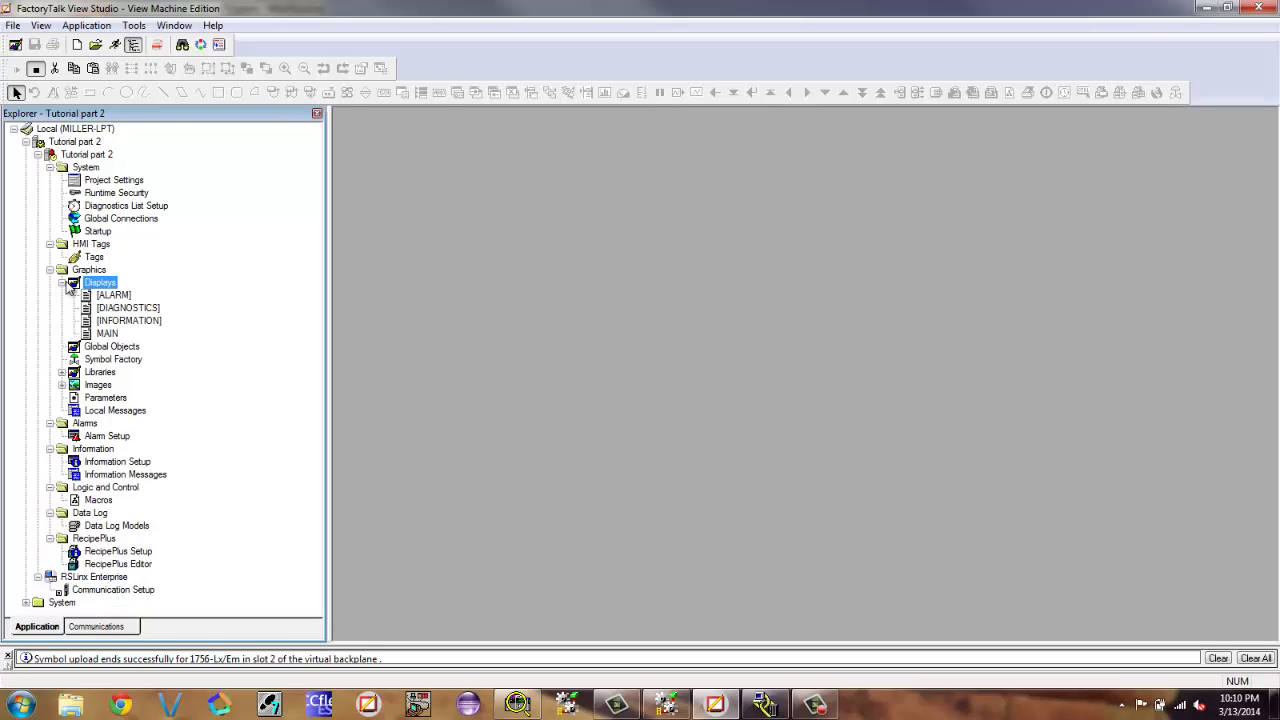
click(108, 335)
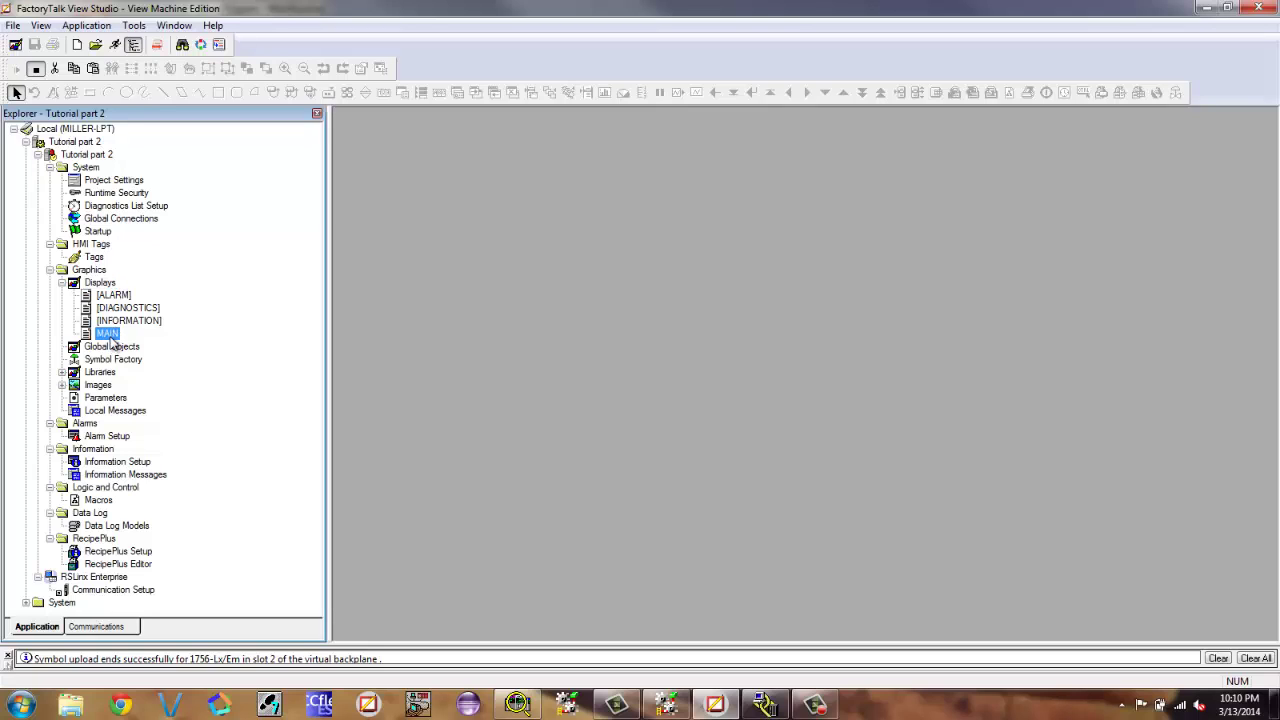
right_click(100, 284)
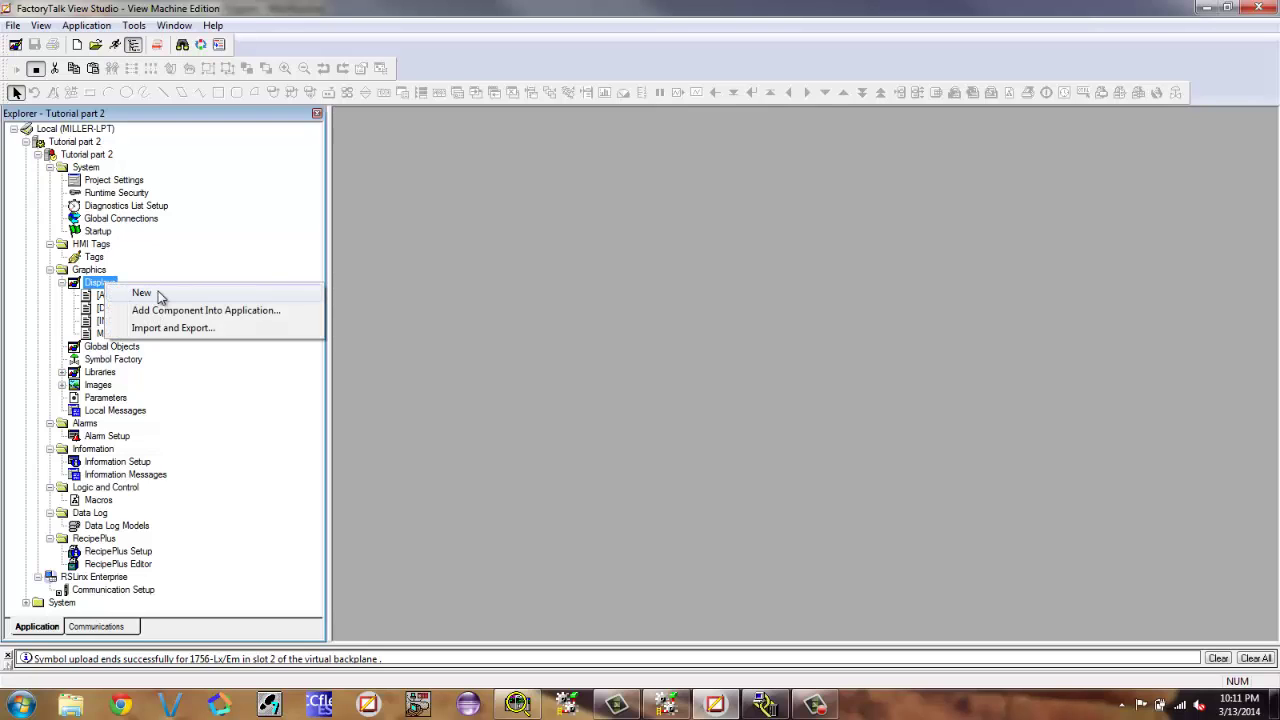
click(206, 265)
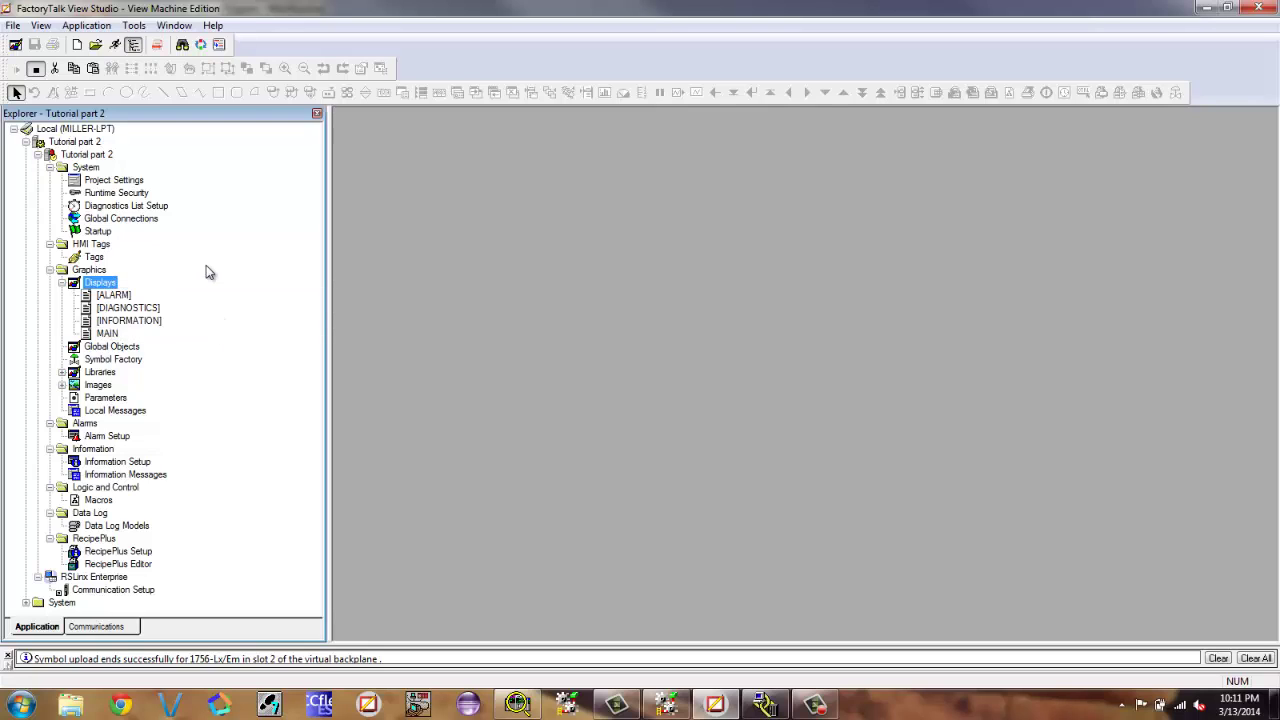
double_click(107, 335)
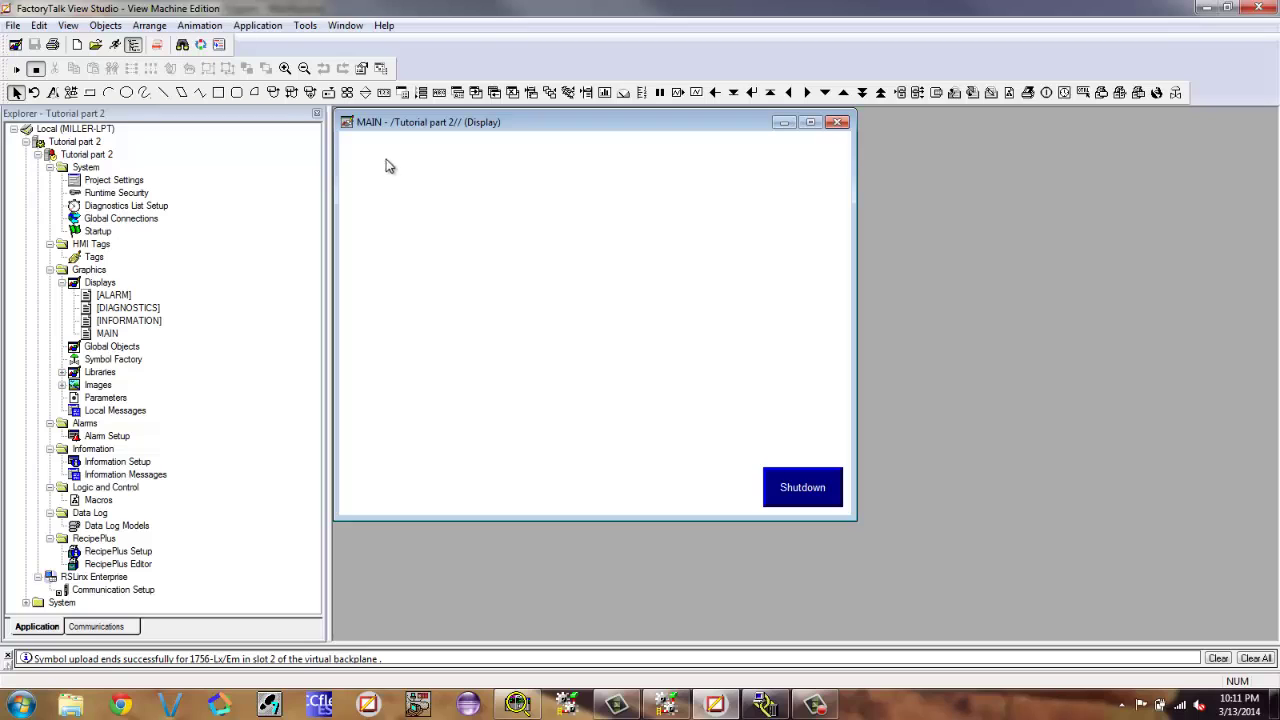
Draw a maintained push button and give state 0 a green background with caption 'Start PB'
click(292, 94)
drag(410, 175, 531, 246)
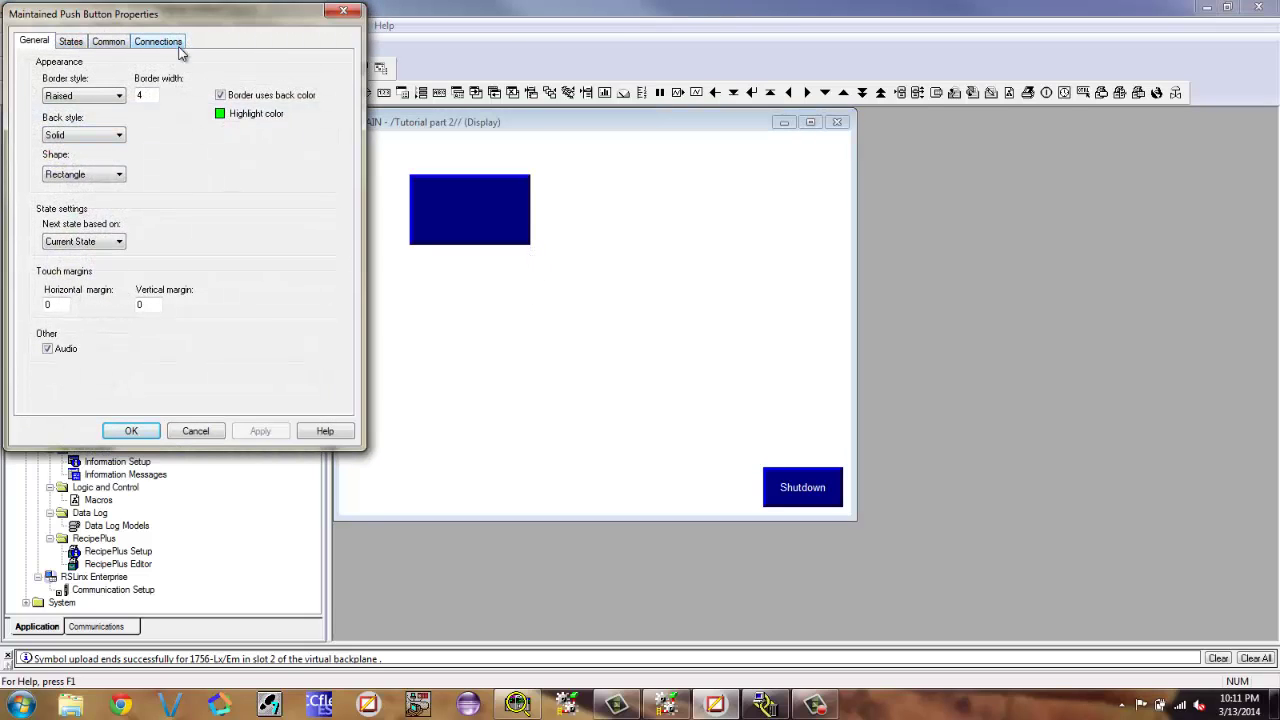
click(80, 48)
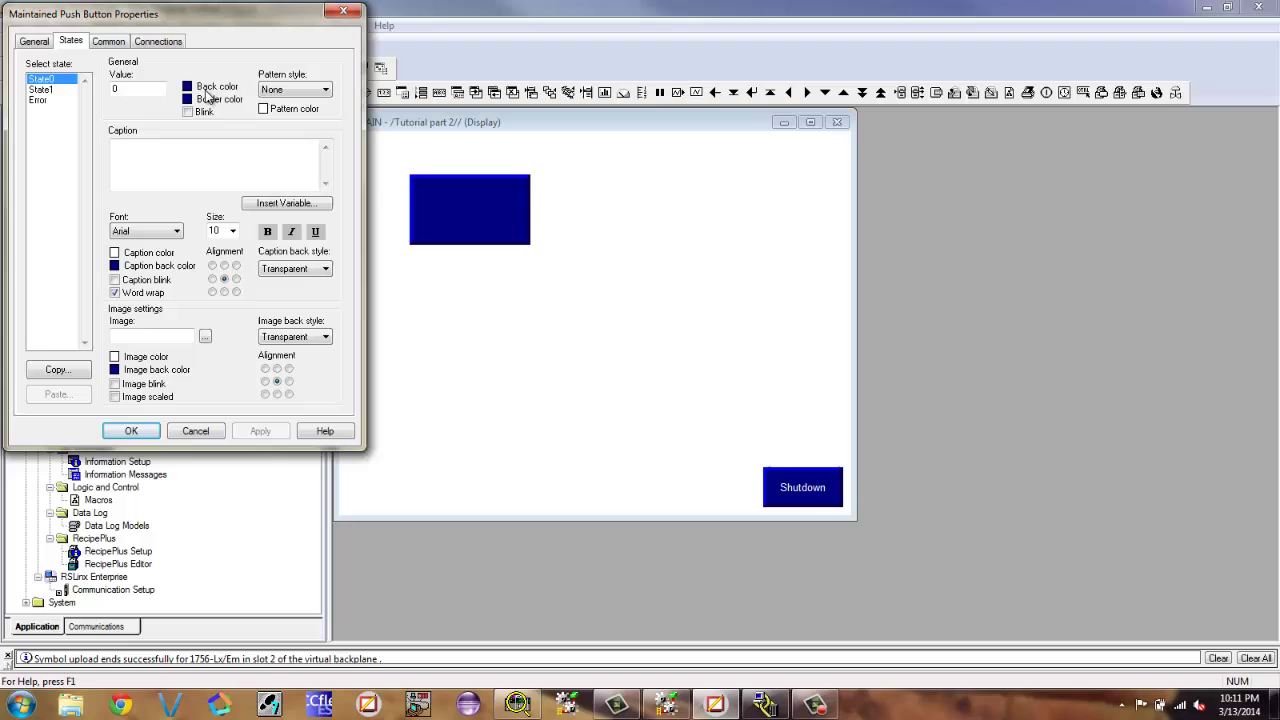
click(189, 87)
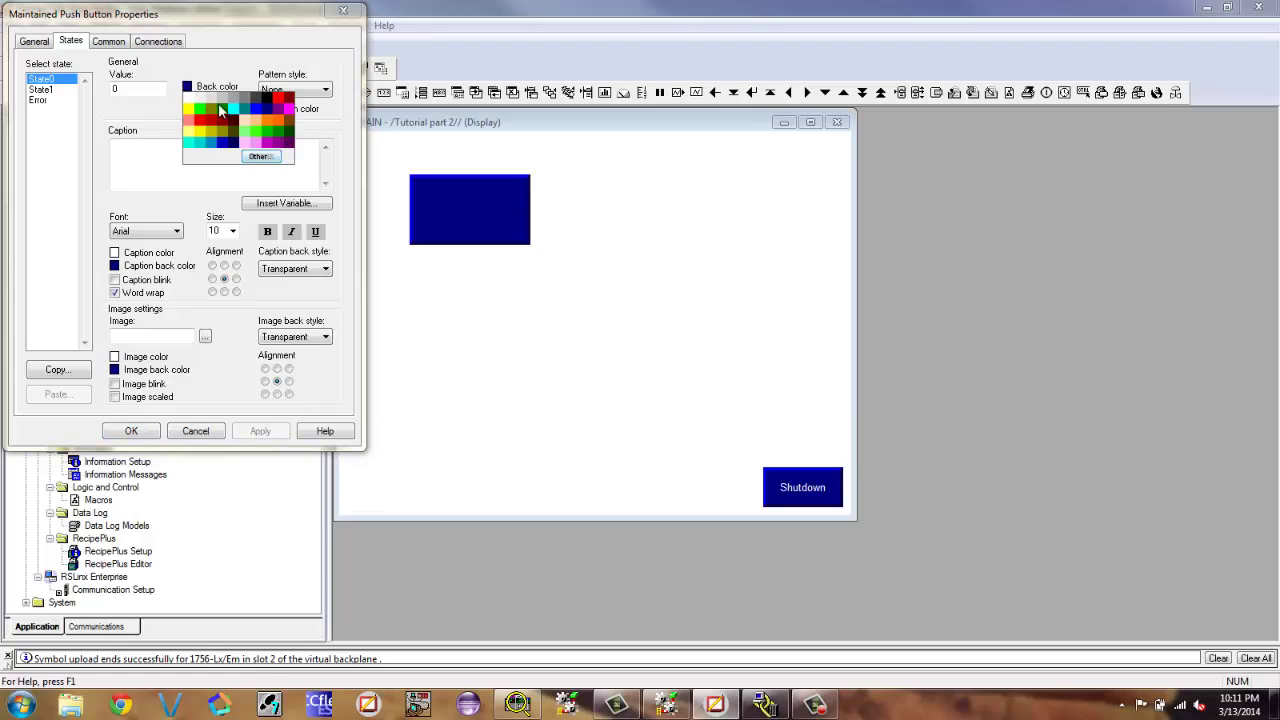
click(279, 103)
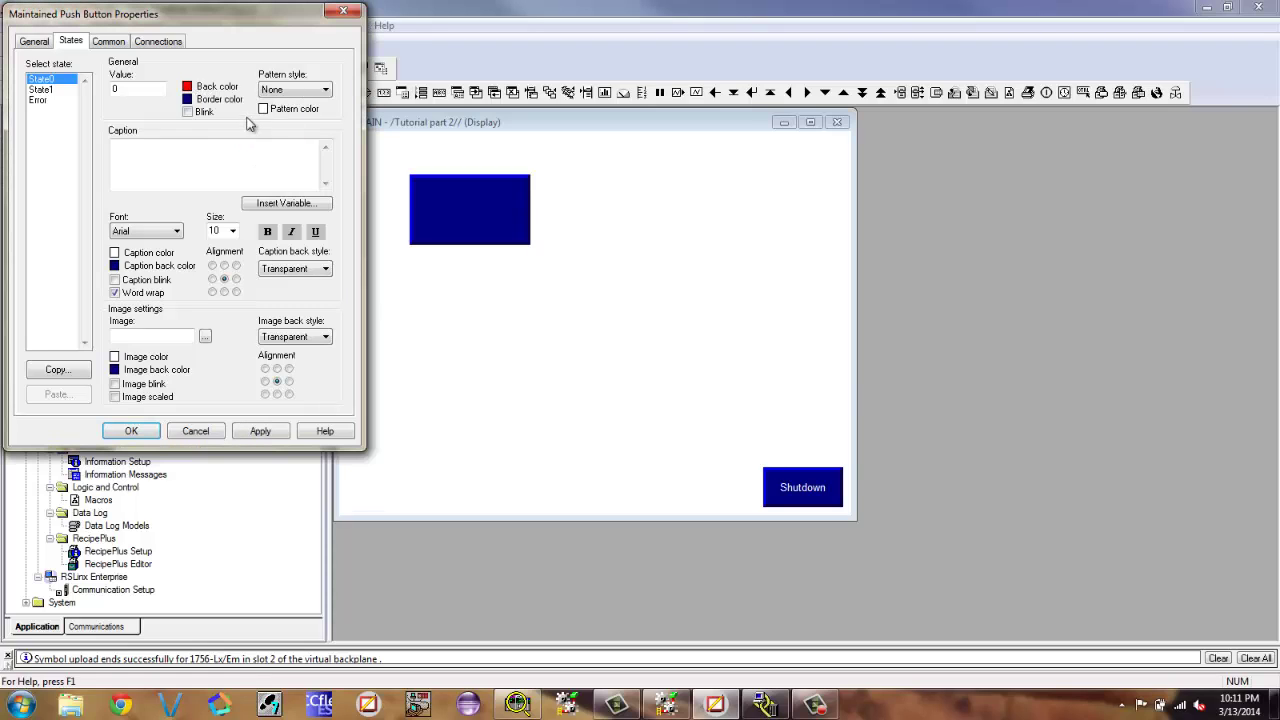
click(187, 88)
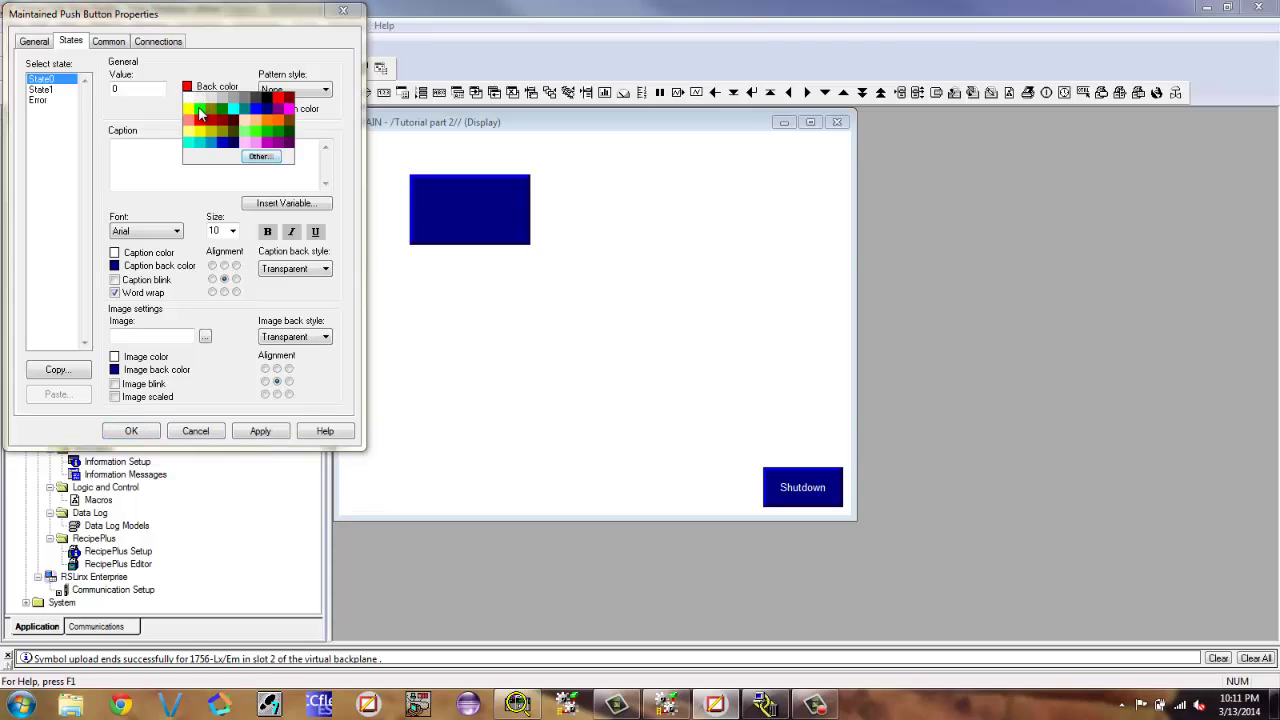
click(200, 113)
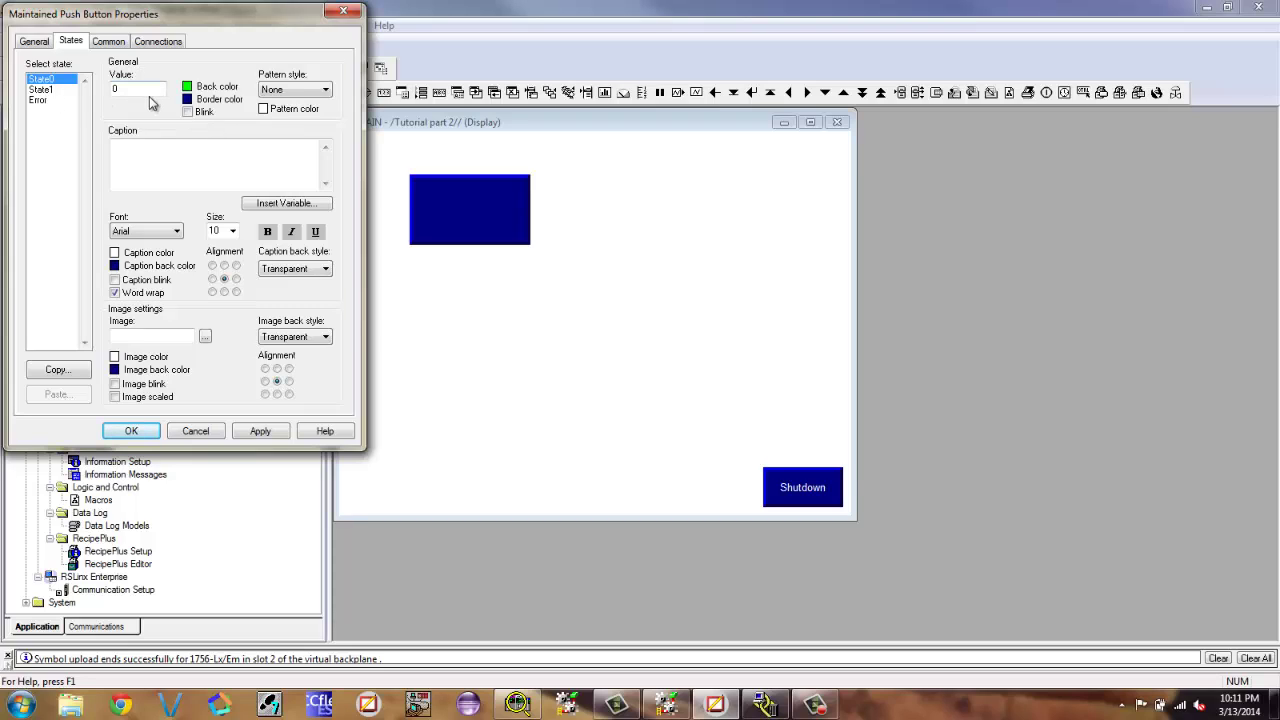
click(152, 148)
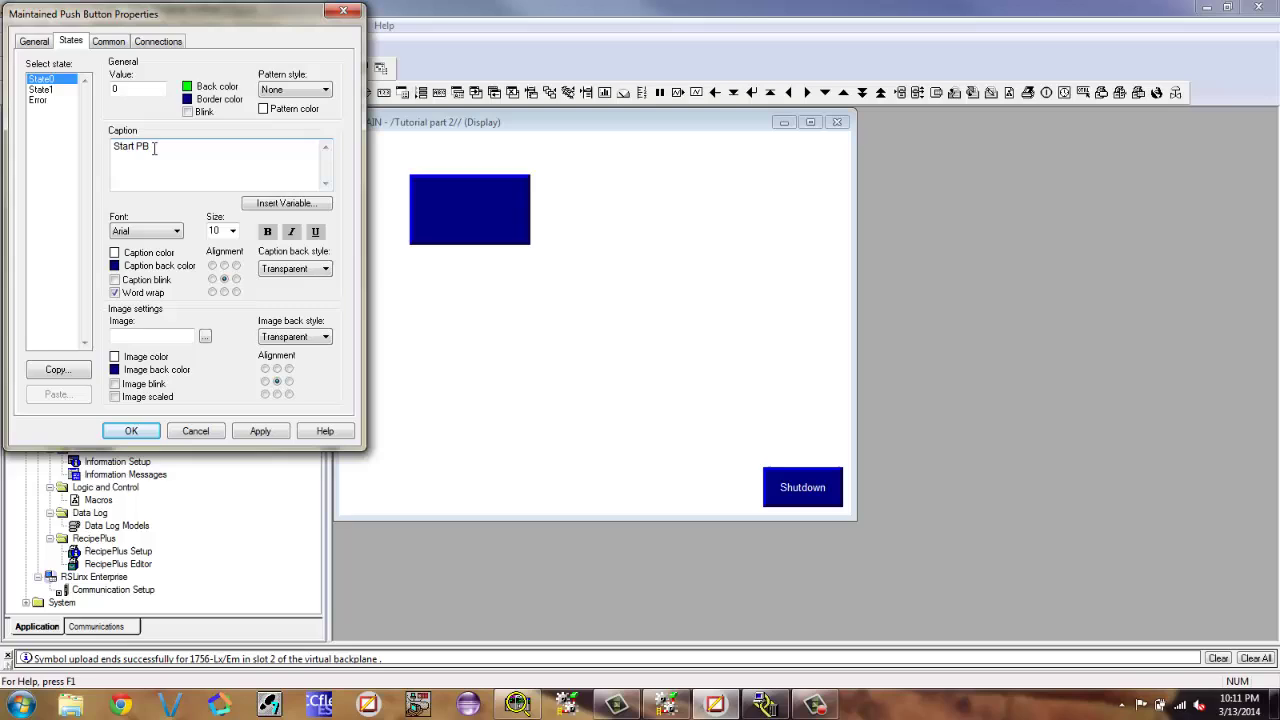
Give state 1 a red border and background with bold caption 'Stop PB'
click(48, 90)
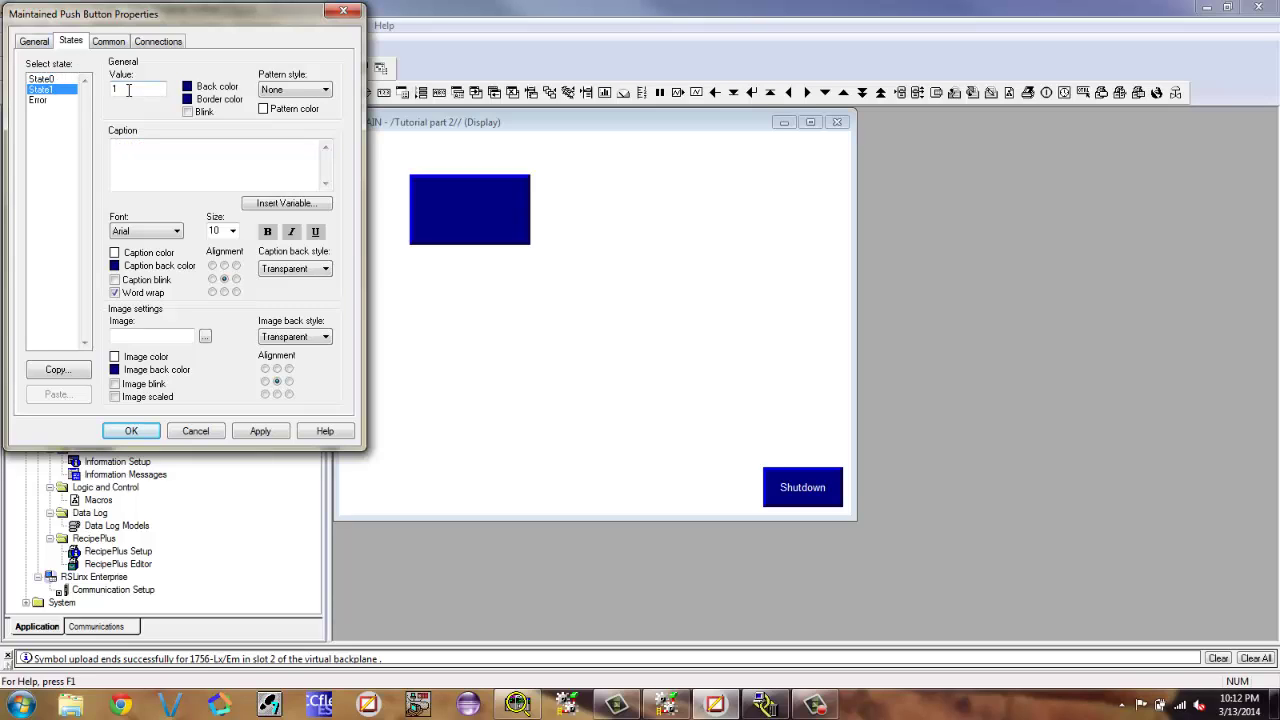
click(188, 100)
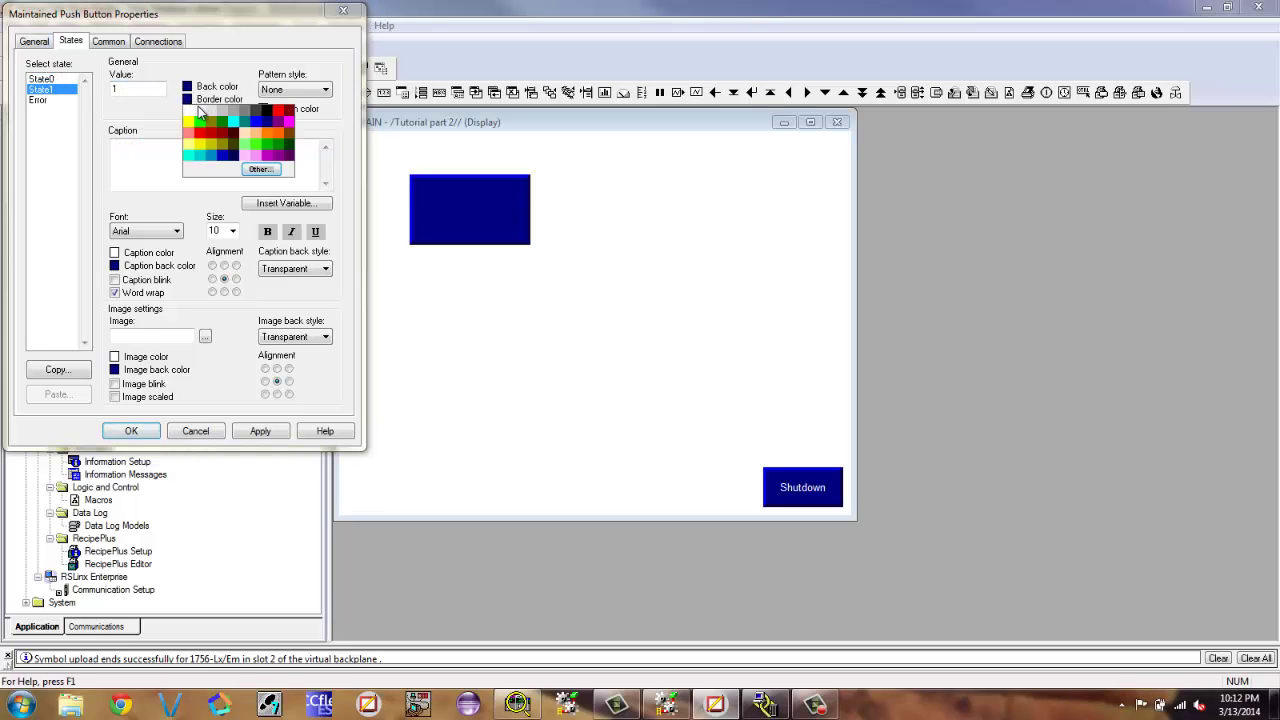
click(285, 110)
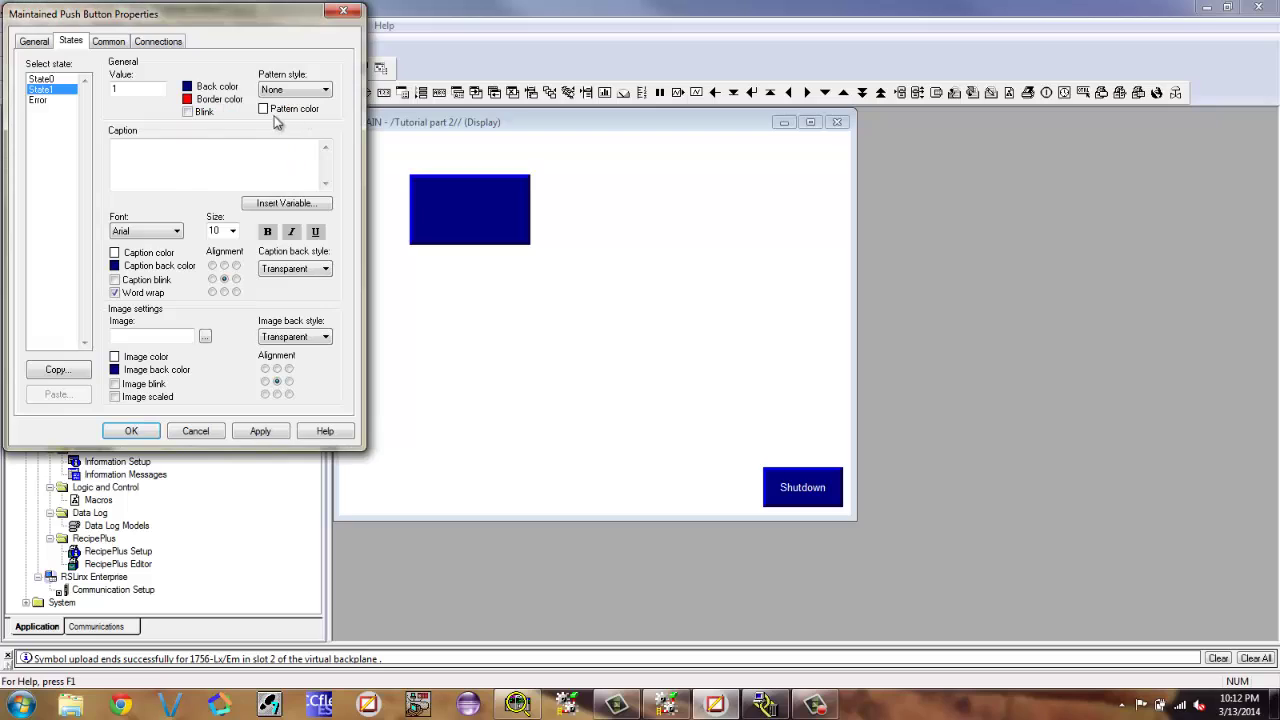
click(205, 160)
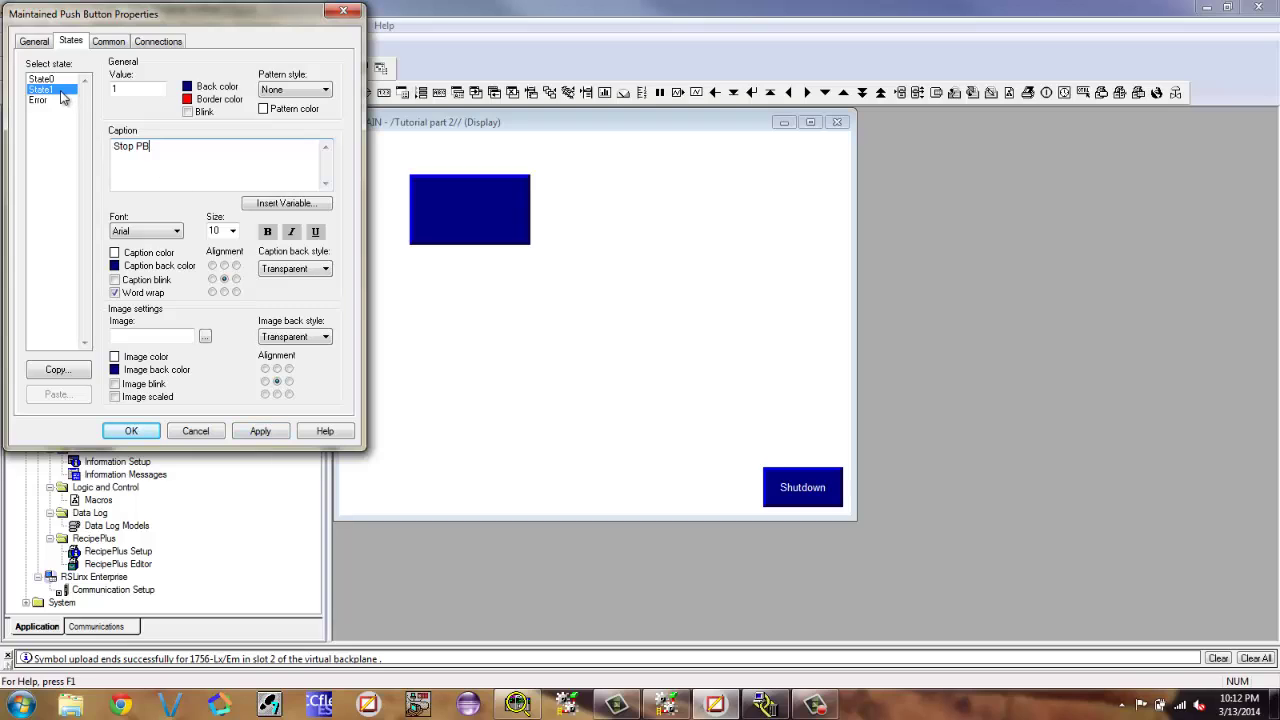
click(246, 436)
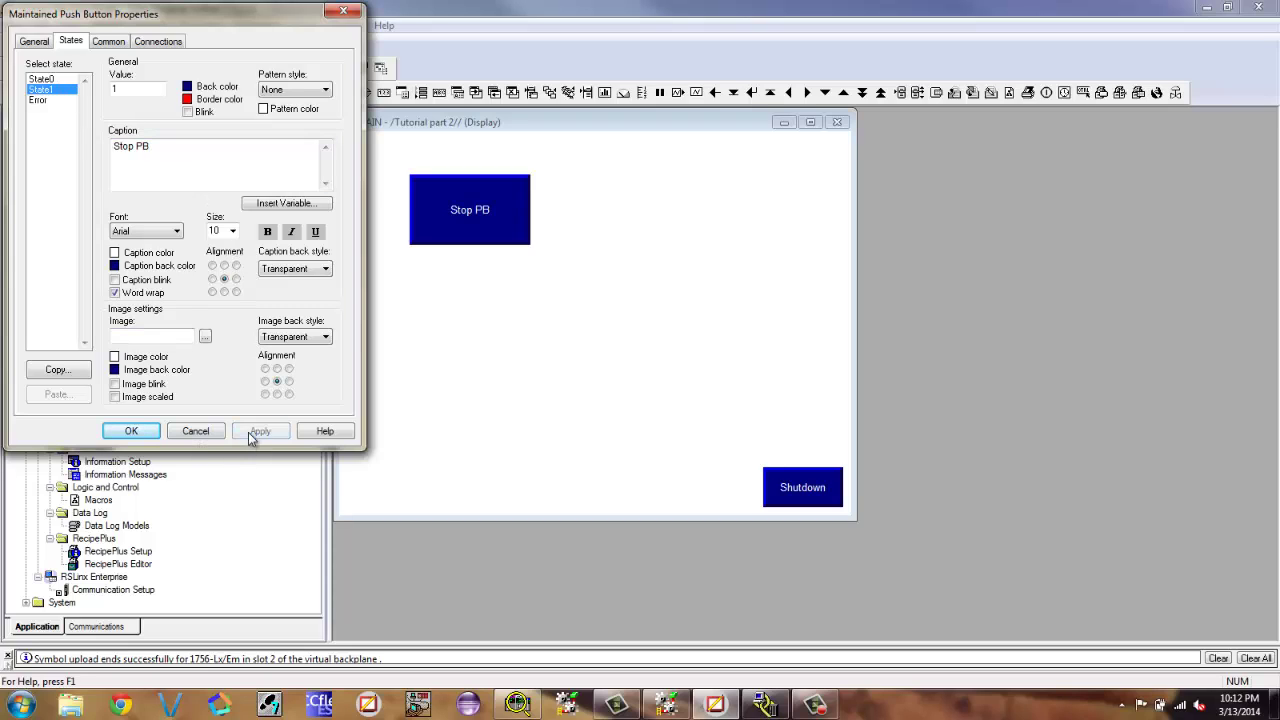
click(188, 87)
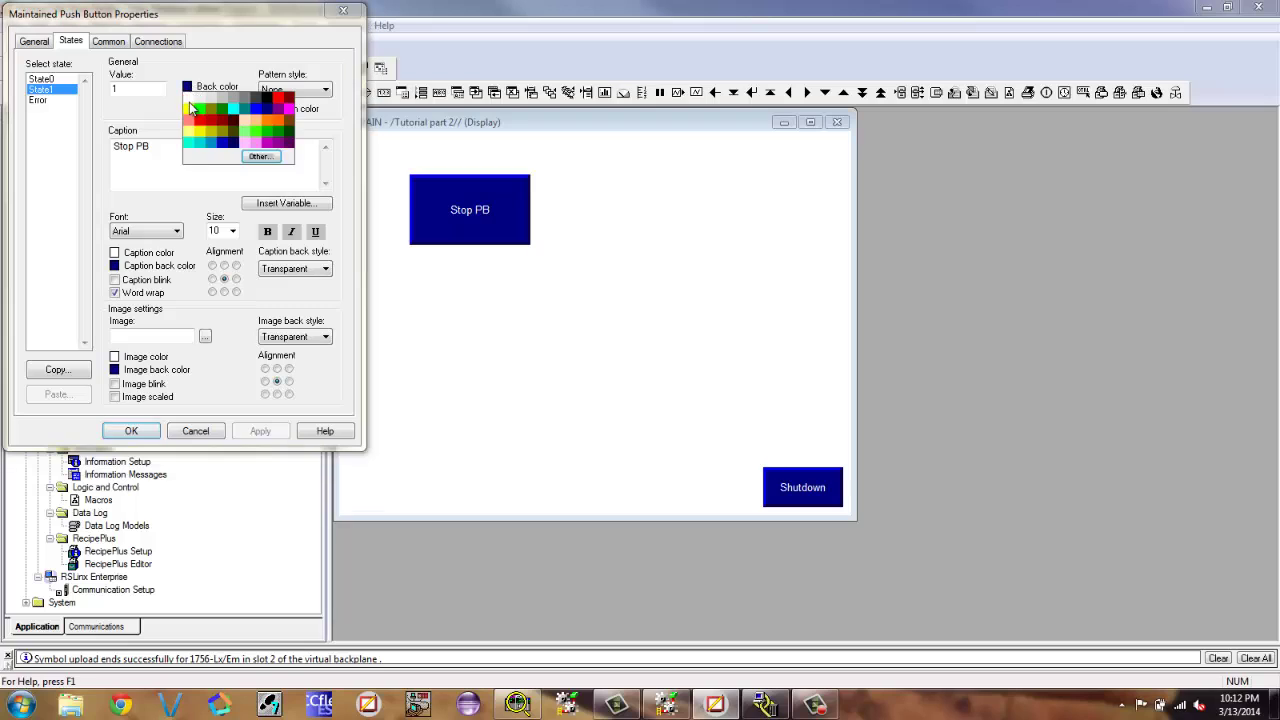
click(279, 102)
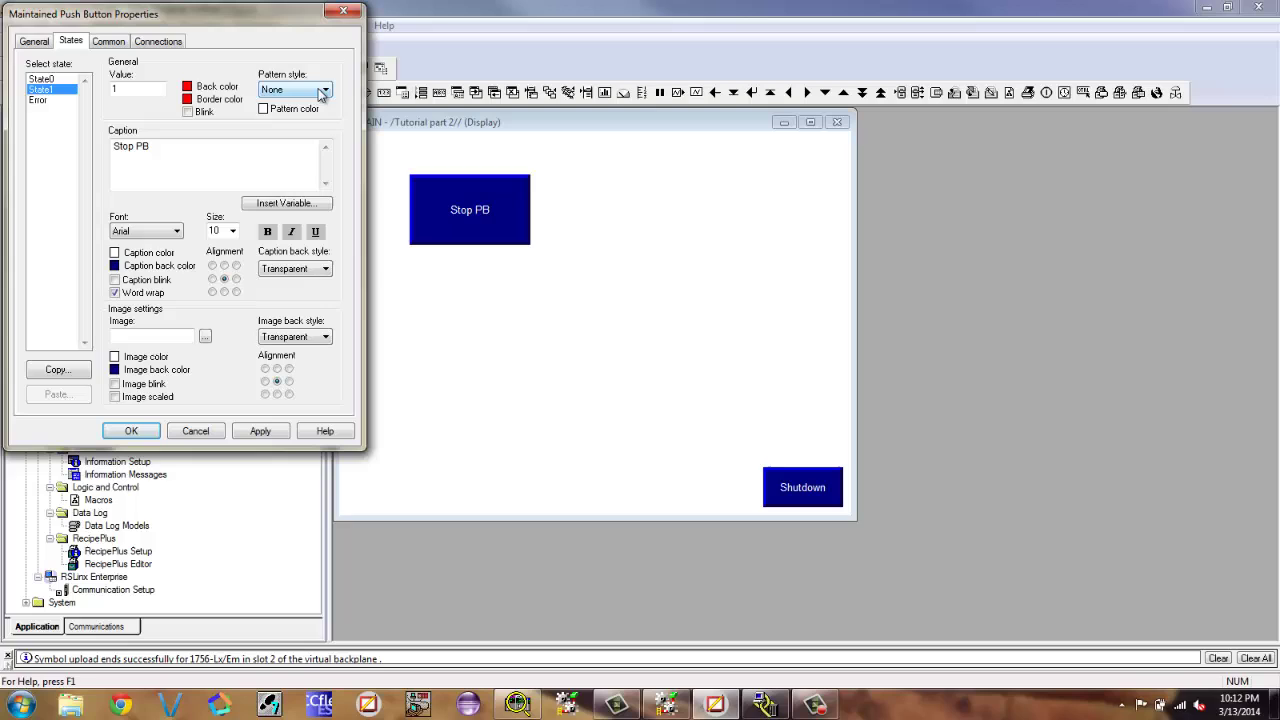
click(255, 432)
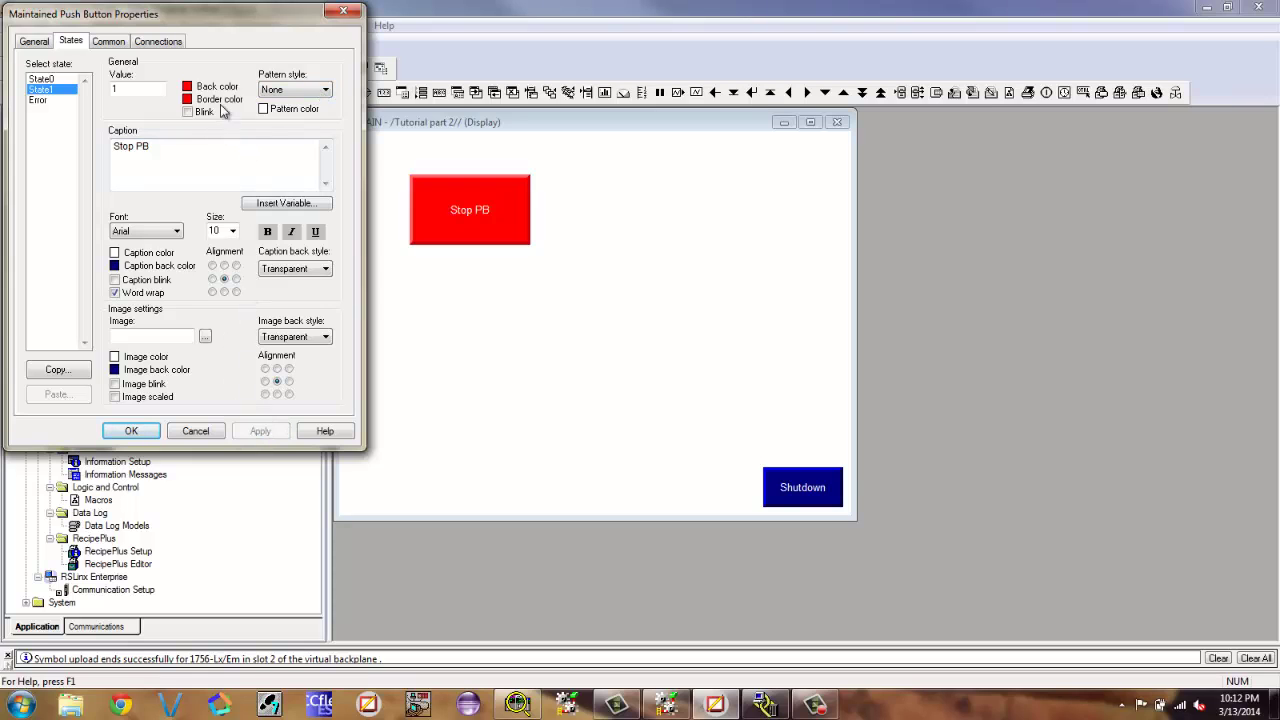
drag(158, 152, 86, 155)
click(276, 233)
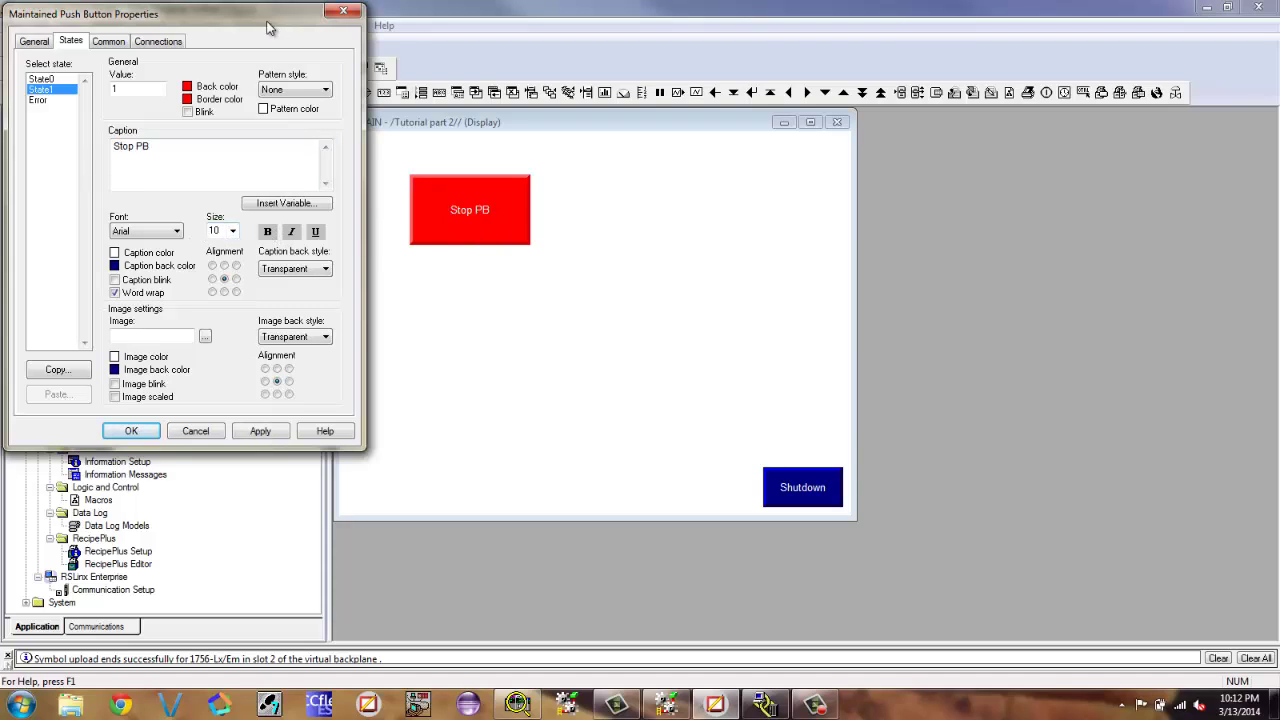
Look over the button's connection and general settings, ending back on state 0
click(168, 42)
click(120, 46)
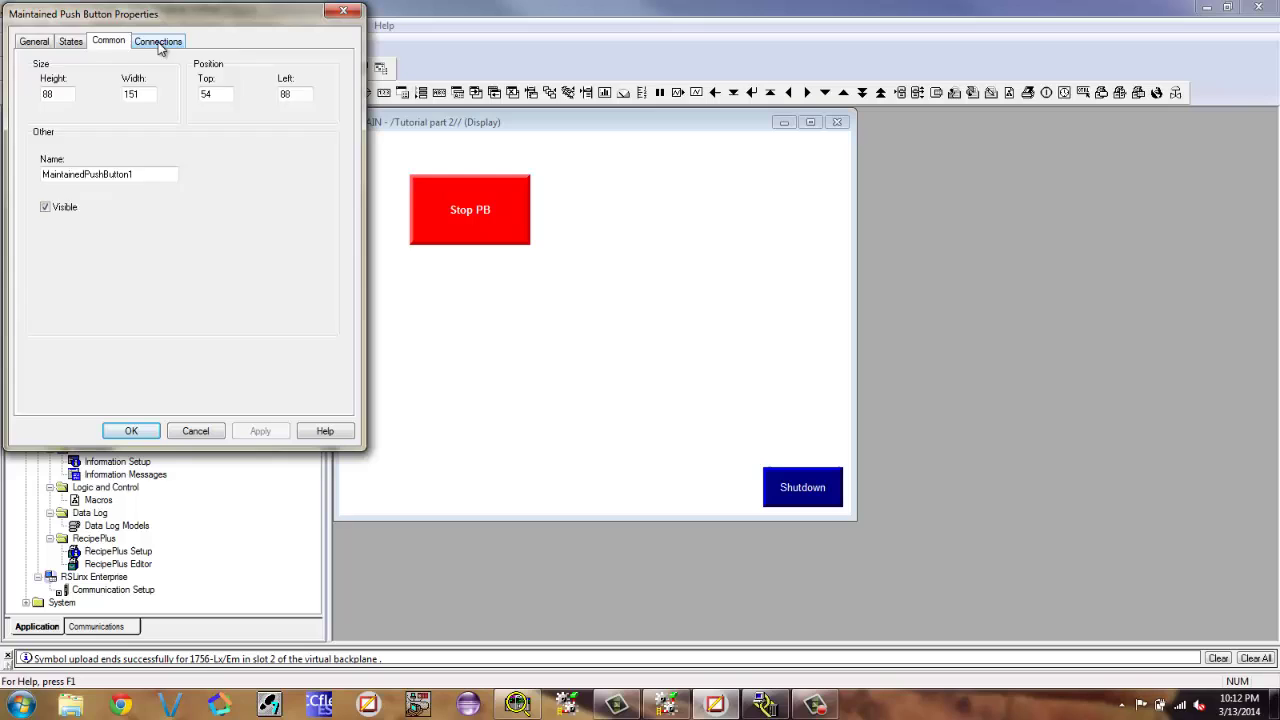
click(160, 45)
click(67, 42)
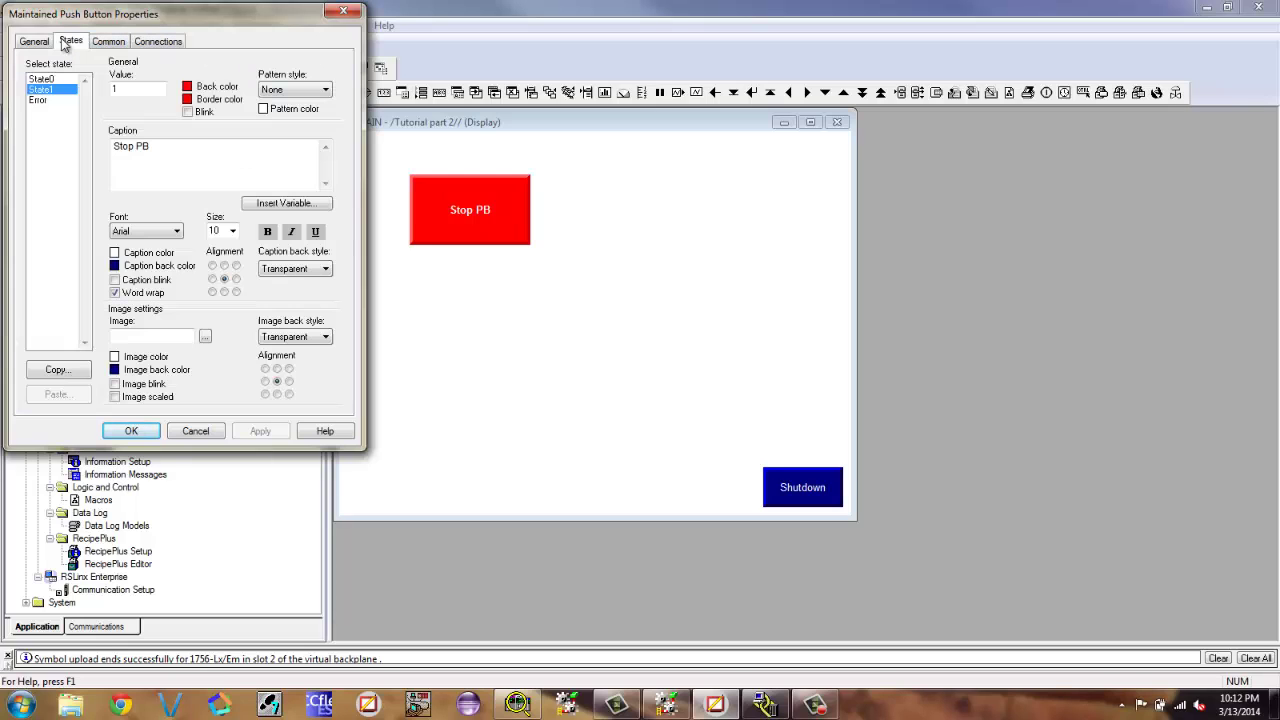
click(41, 79)
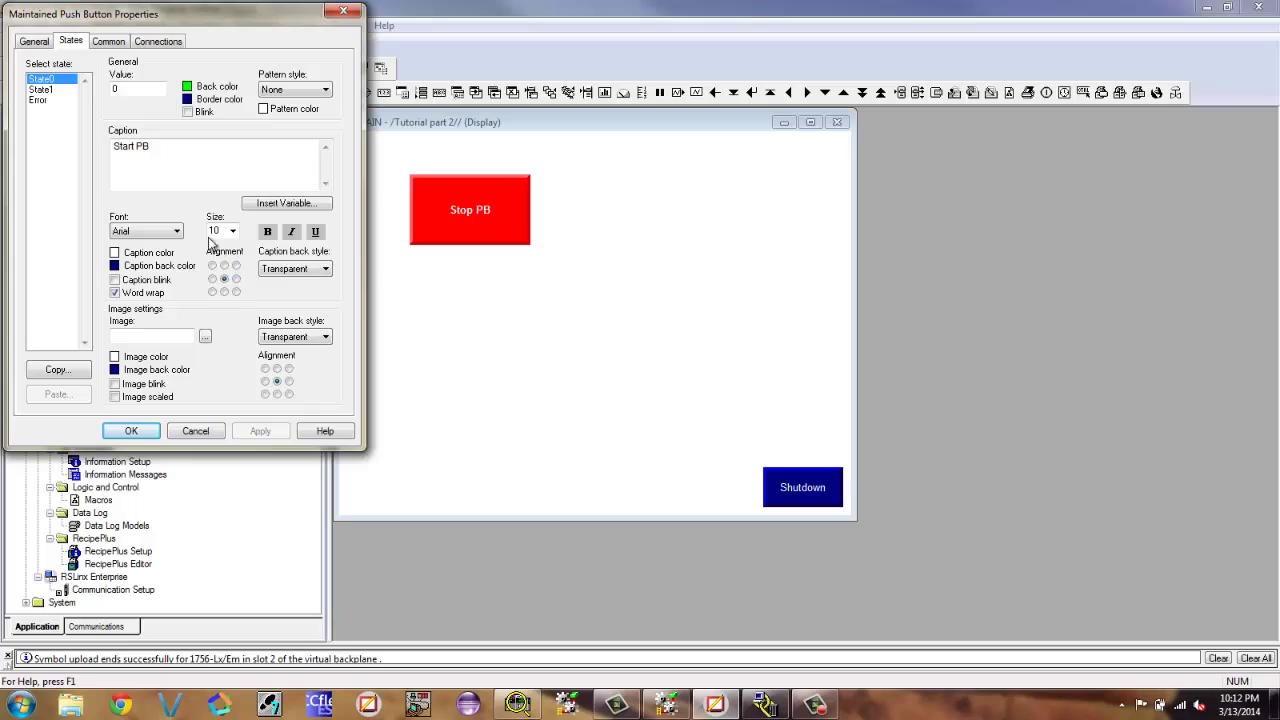
Make the Start PB caption black, then view the Value and Indicator connections
click(170, 42)
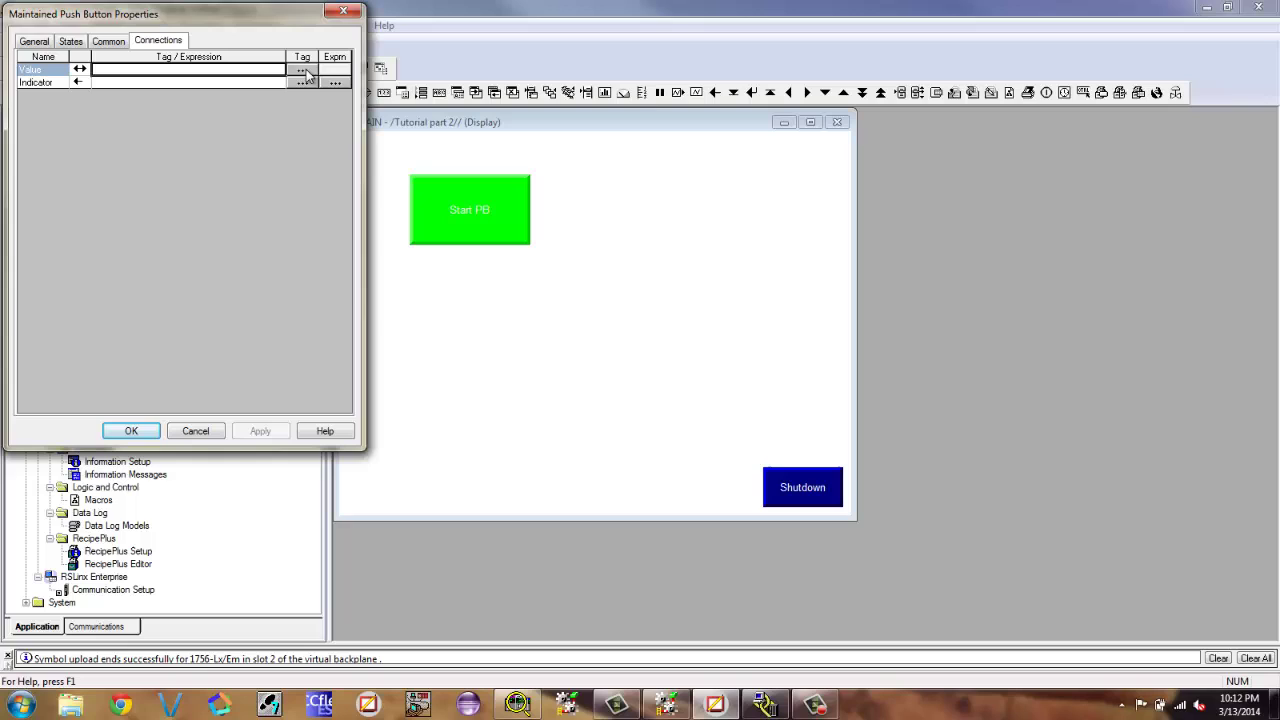
click(82, 45)
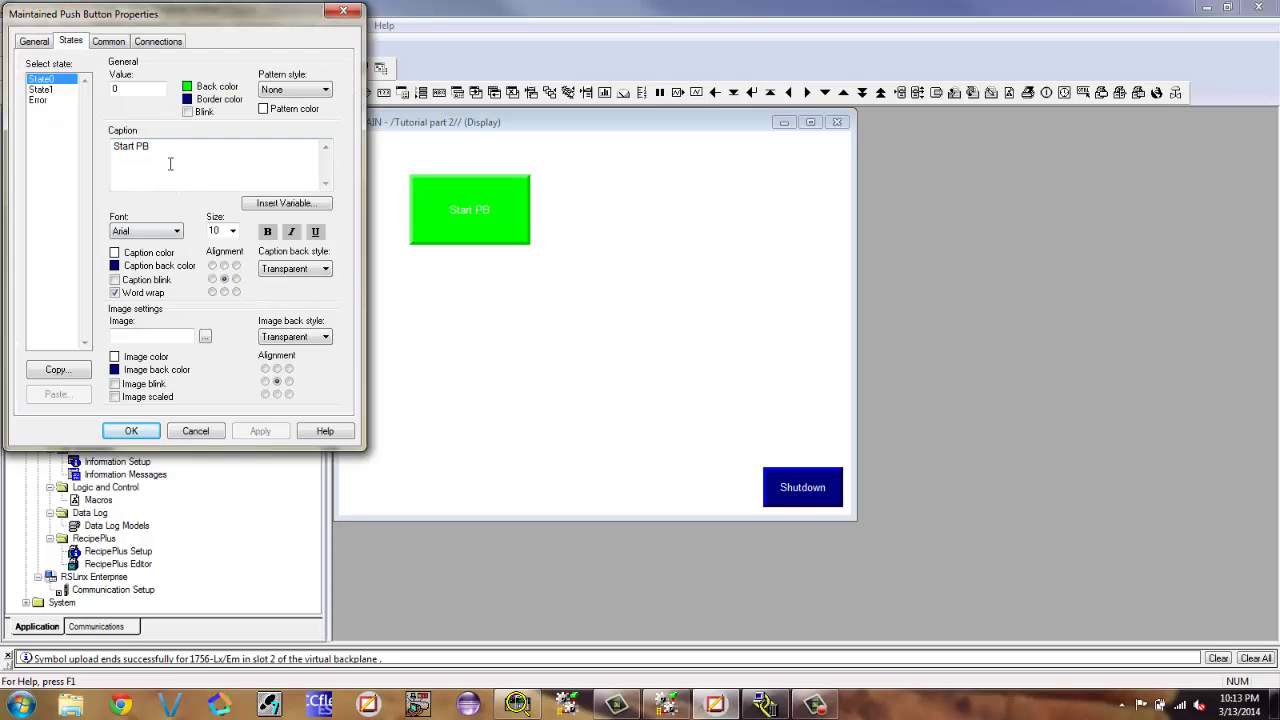
drag(169, 147, 113, 164)
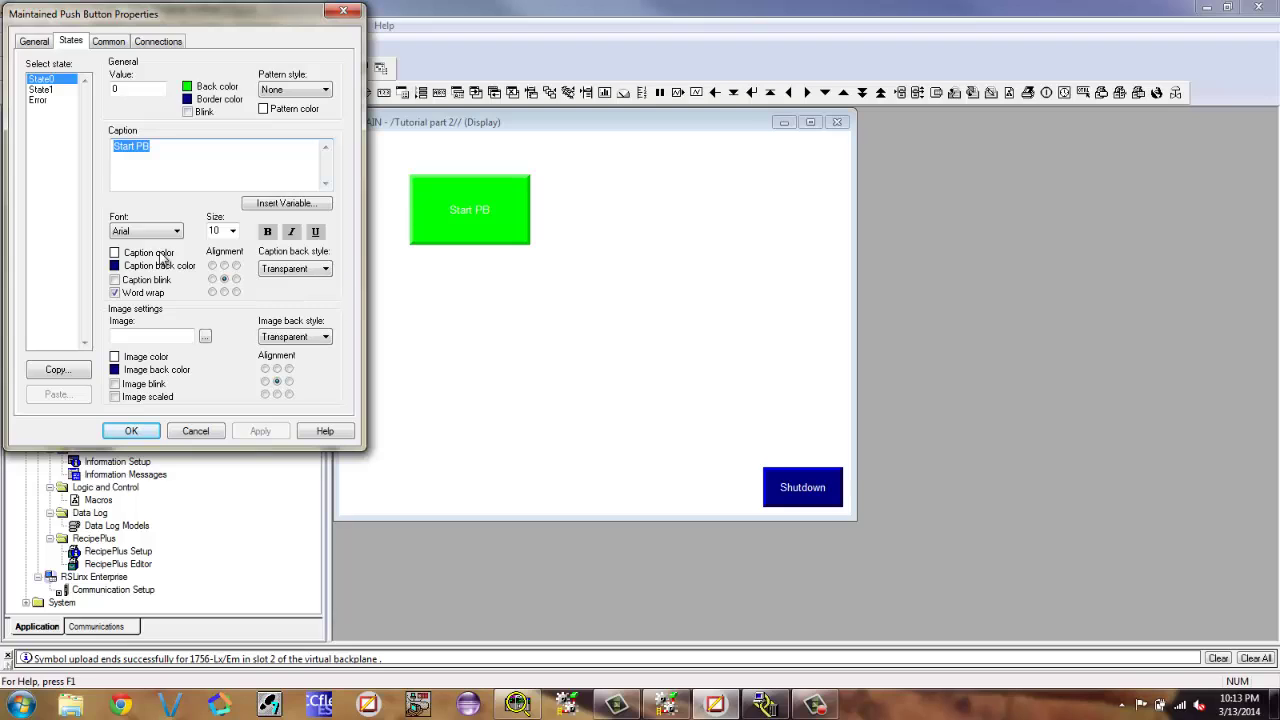
click(114, 253)
click(201, 268)
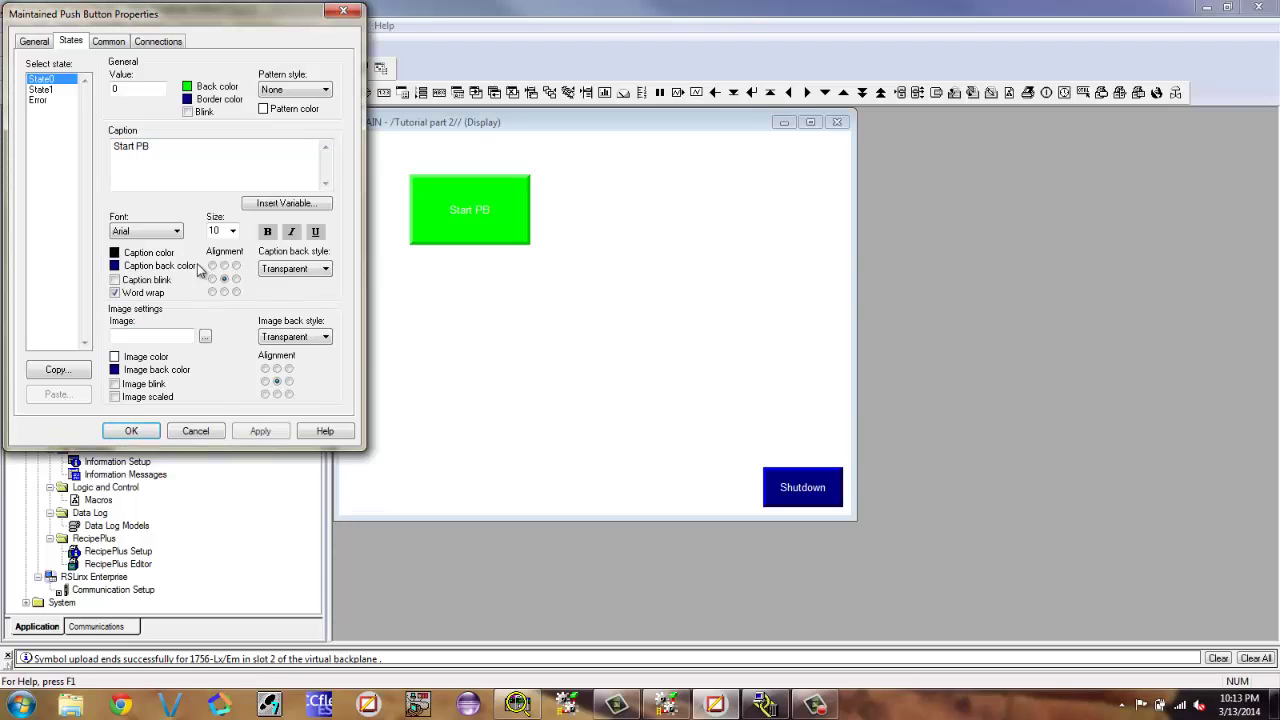
click(257, 430)
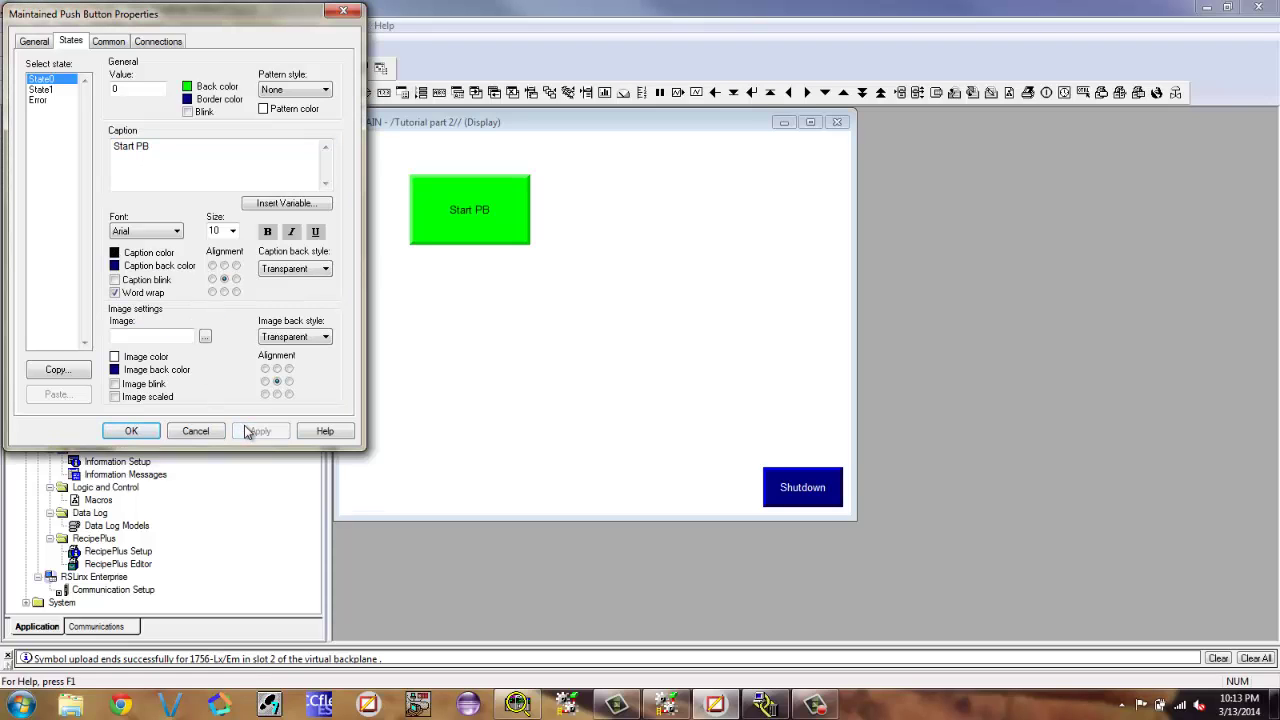
click(139, 40)
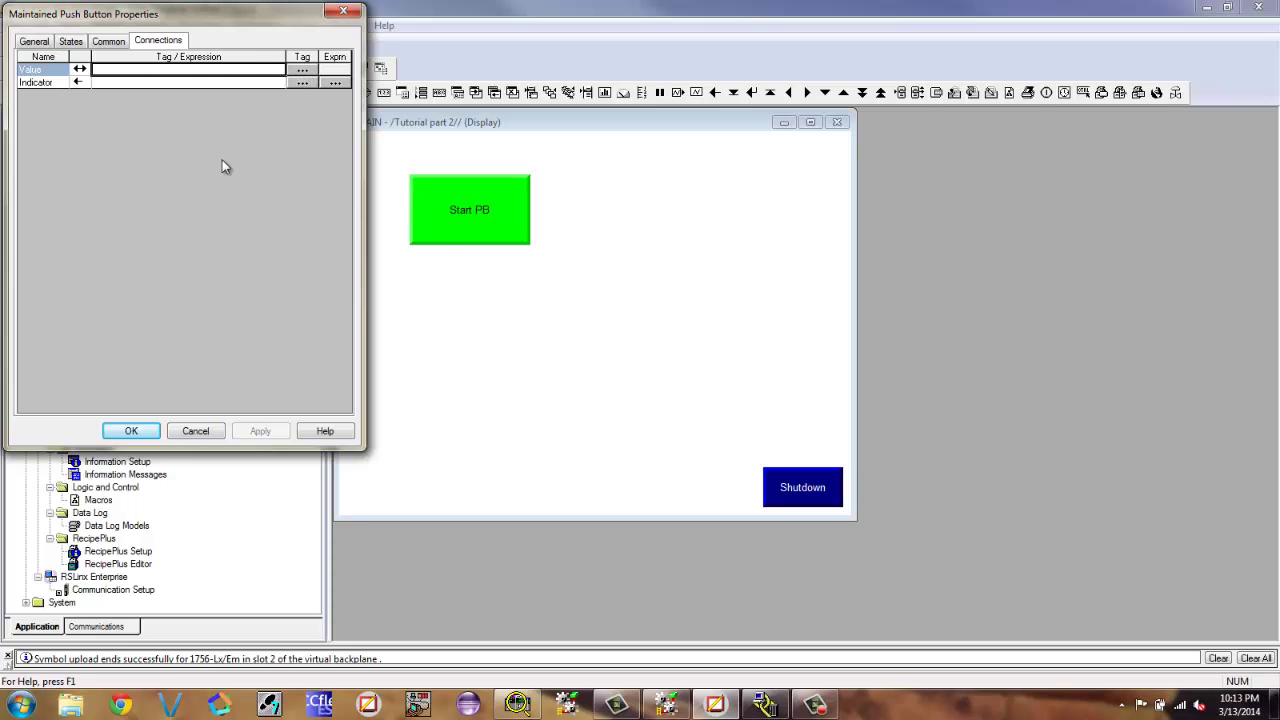
Browse for the button's Value tag and refresh all folders to load the controller tags
click(302, 69)
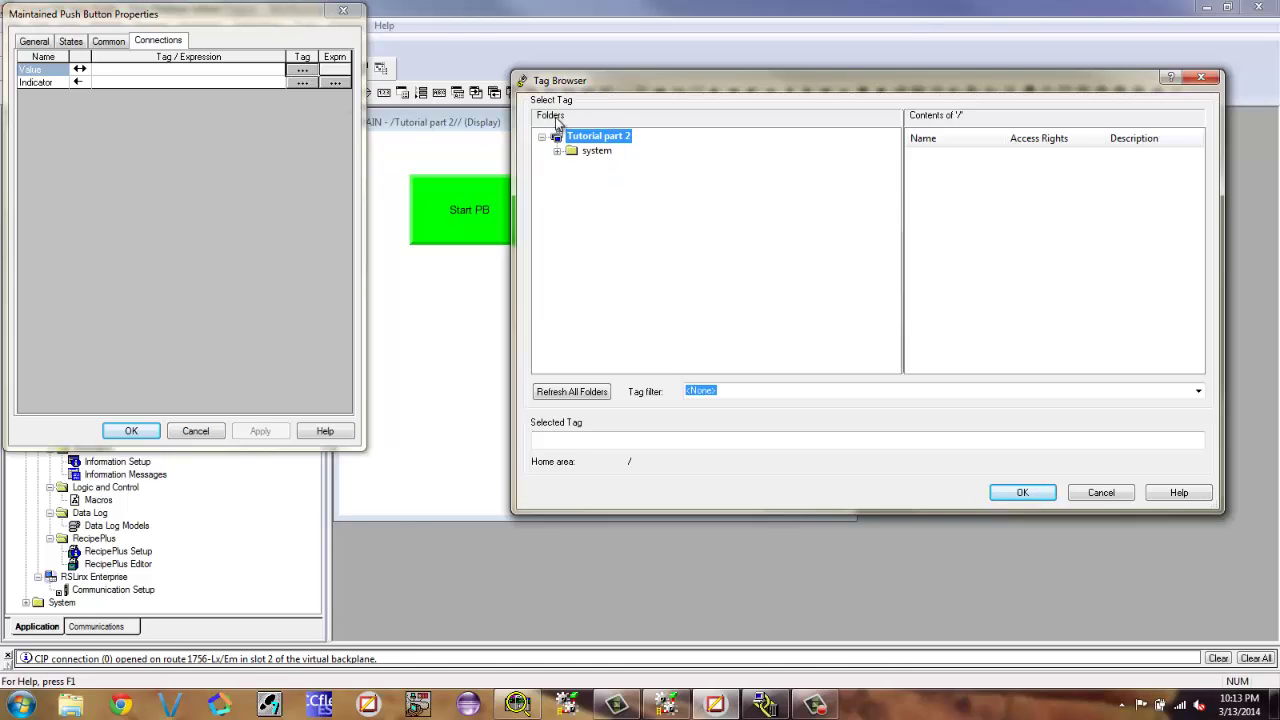
click(596, 153)
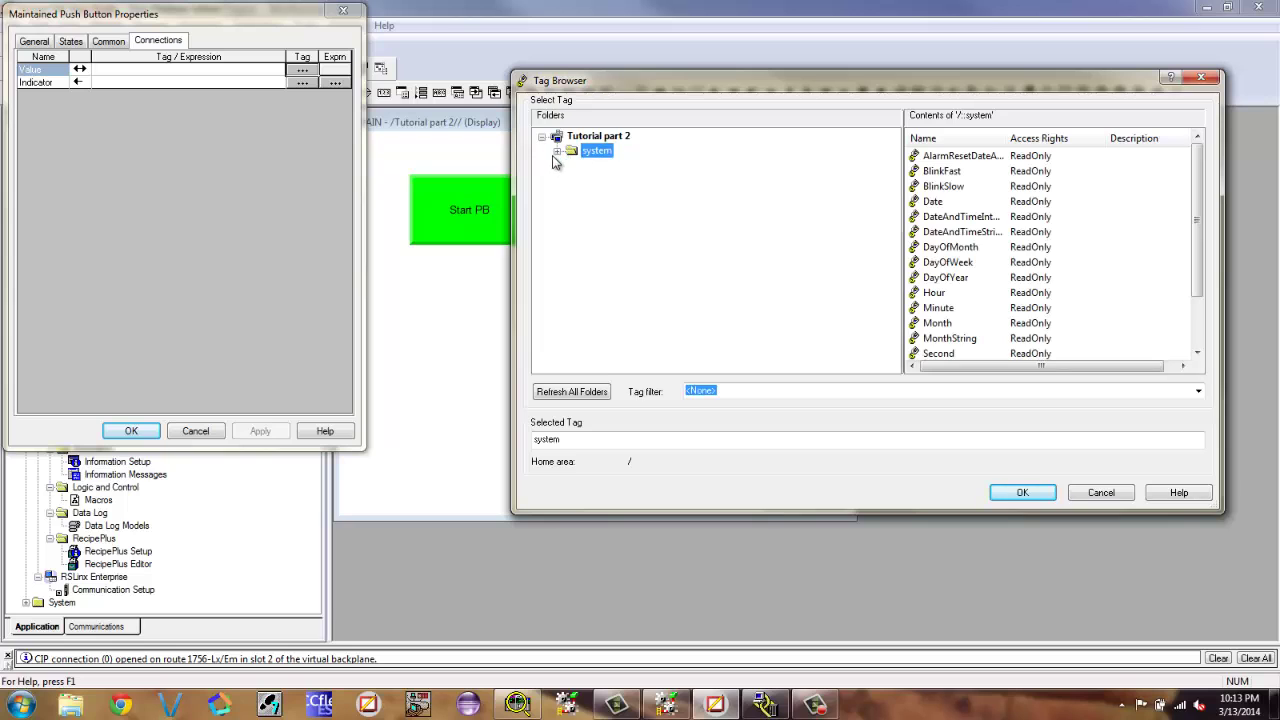
click(557, 151)
click(598, 138)
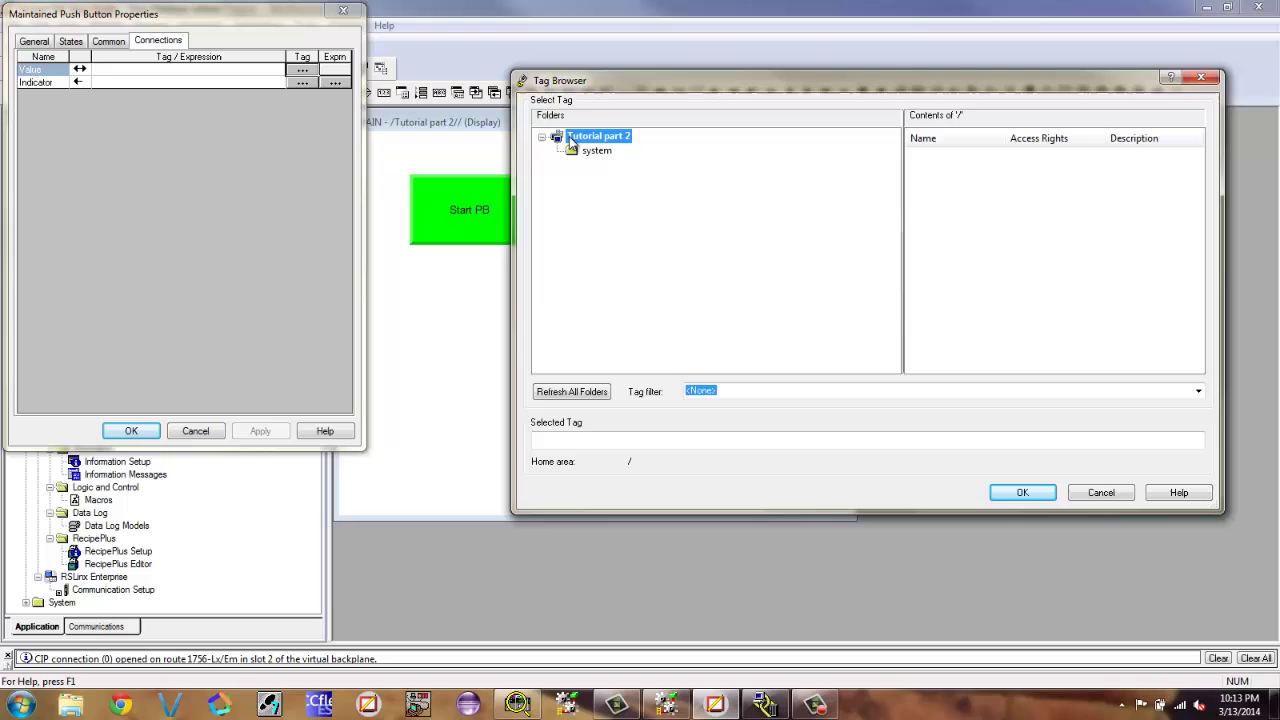
right_click(588, 143)
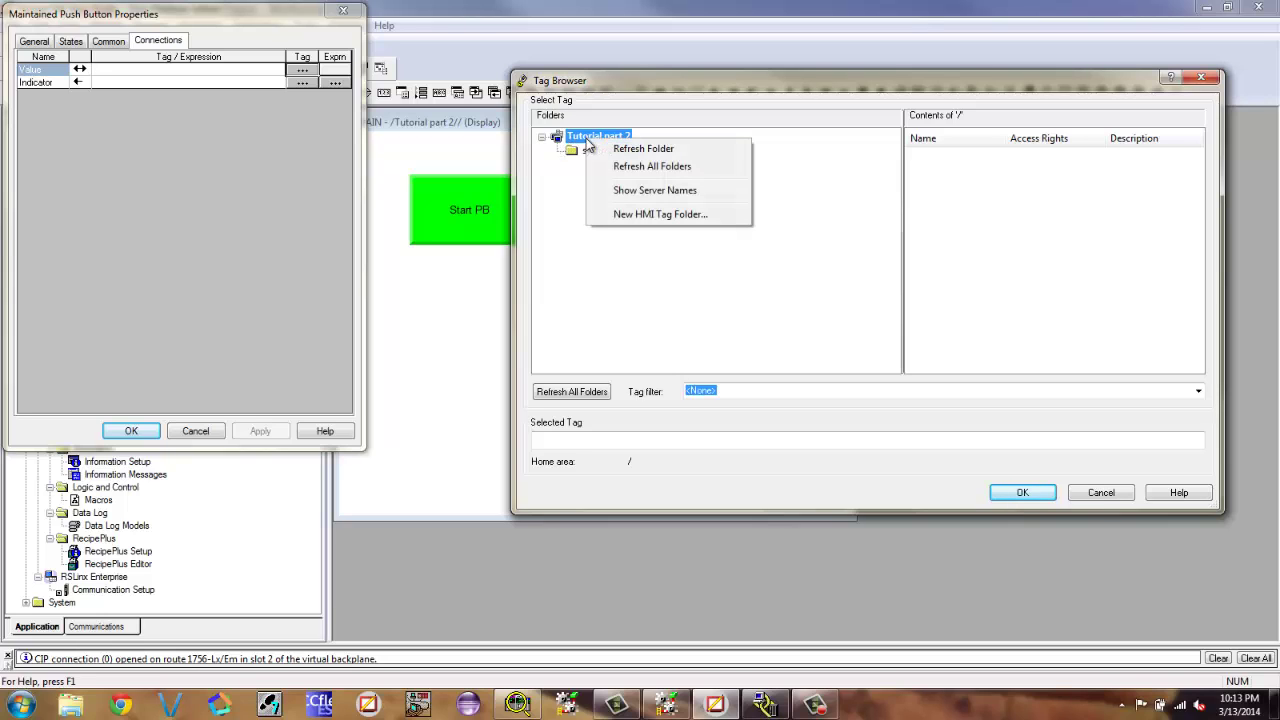
click(666, 166)
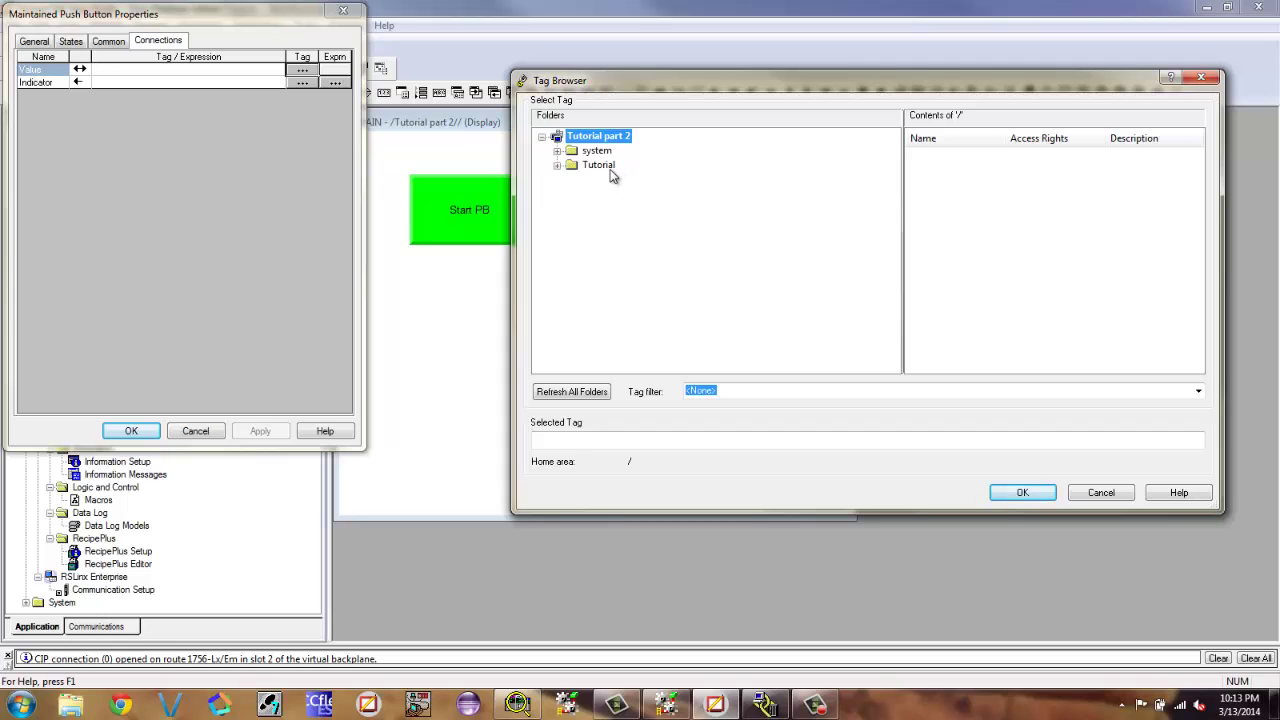
Pick Start_PB from Tutorial > Online as the Value tag and apply the connection
click(606, 167)
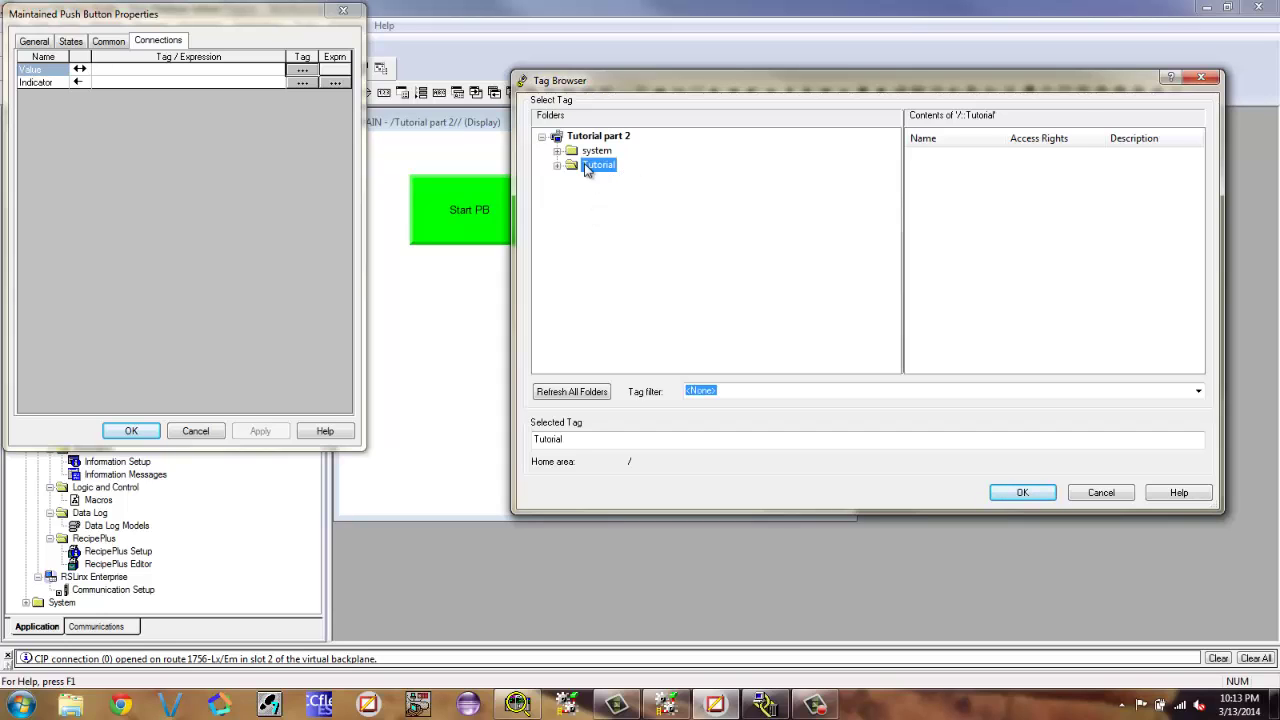
click(557, 165)
click(612, 196)
click(573, 194)
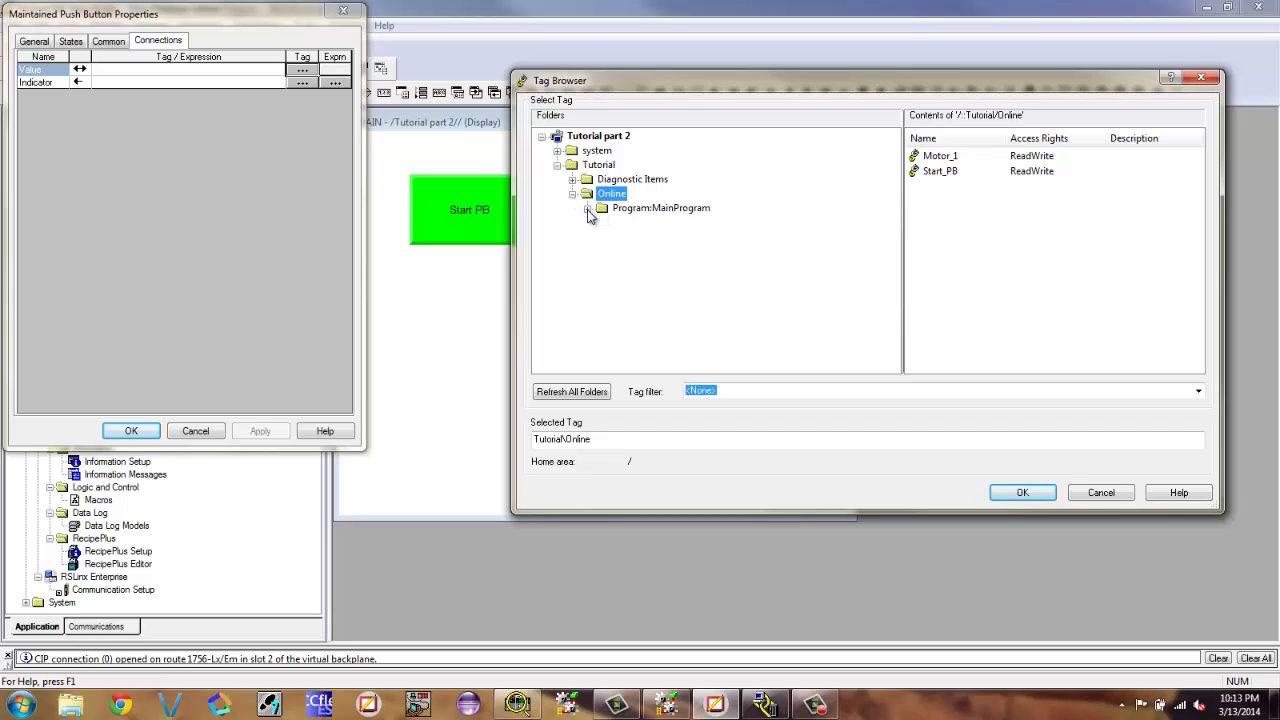
click(588, 210)
click(945, 174)
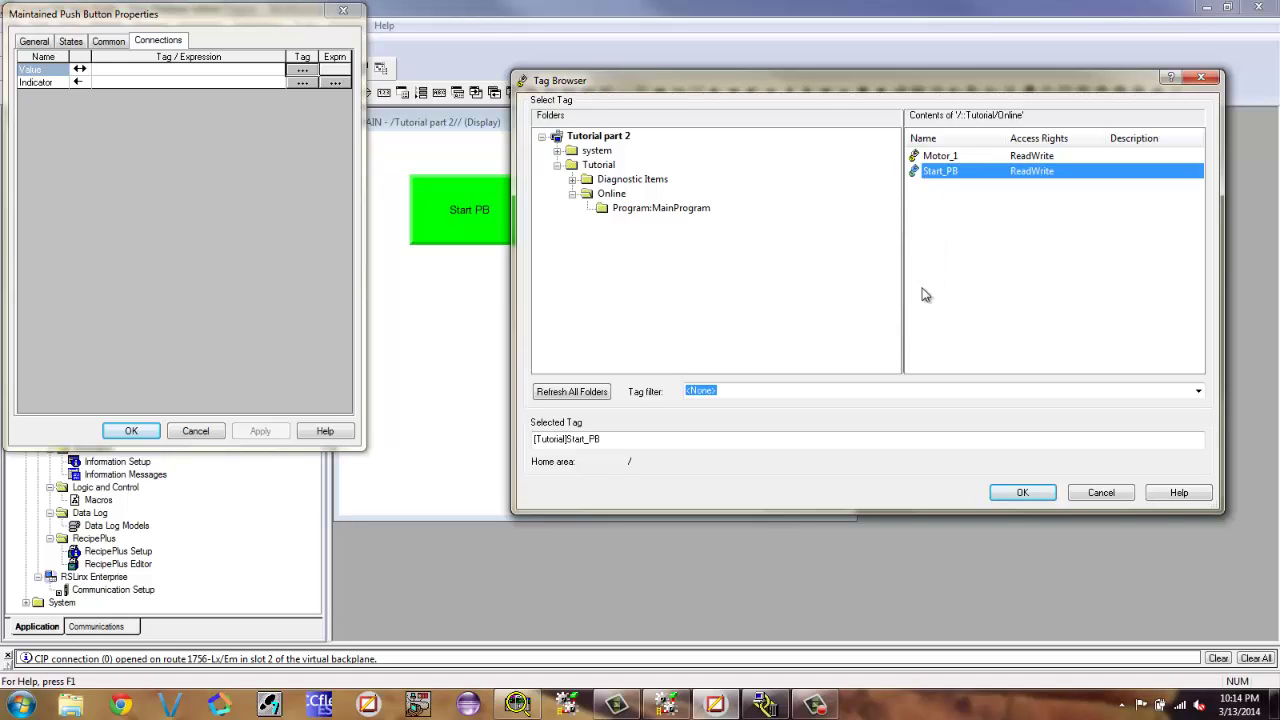
click(1029, 493)
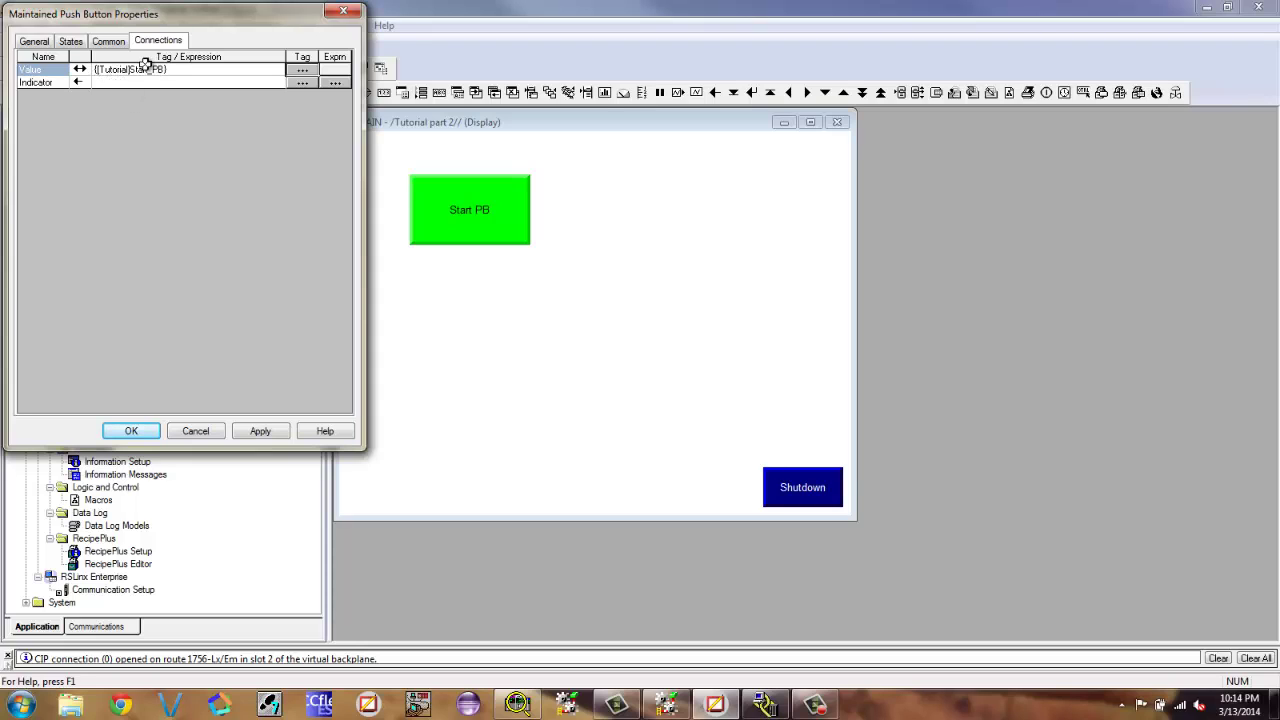
click(268, 431)
Close the button properties and set MAIN's Maximum Tag Update Rate to 0.5 in Display Settings
click(138, 432)
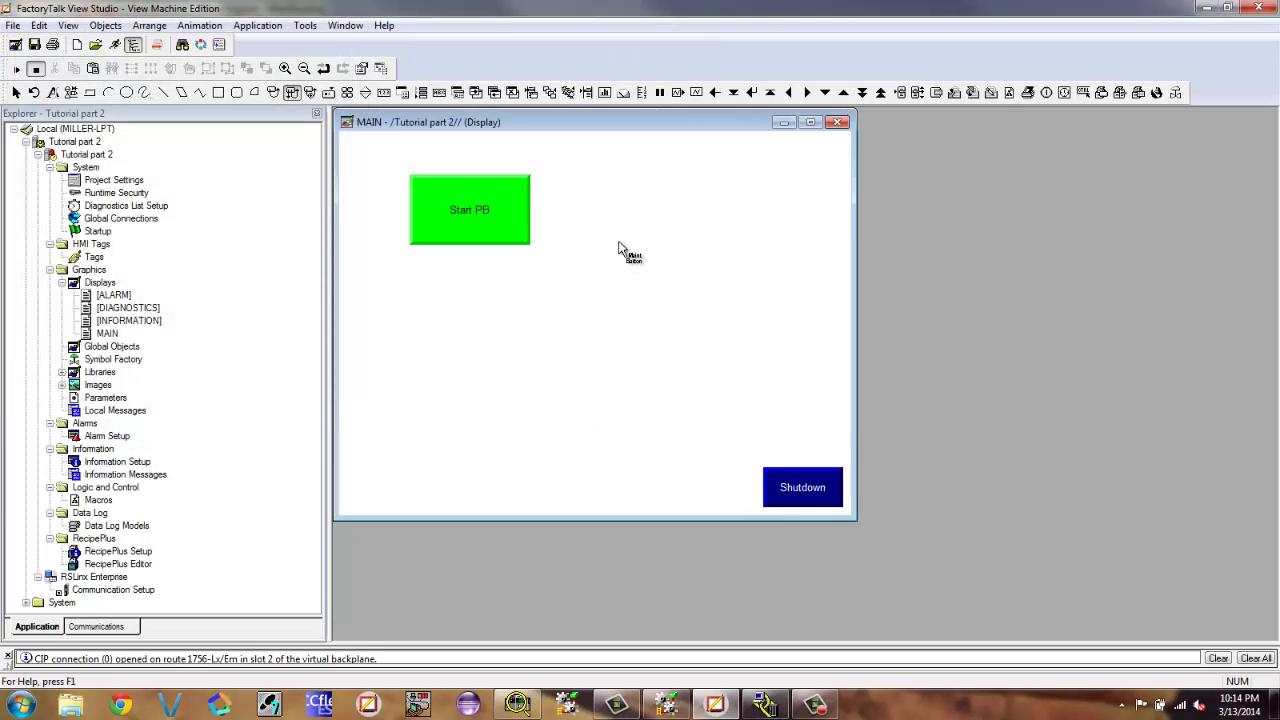
right_click(499, 342)
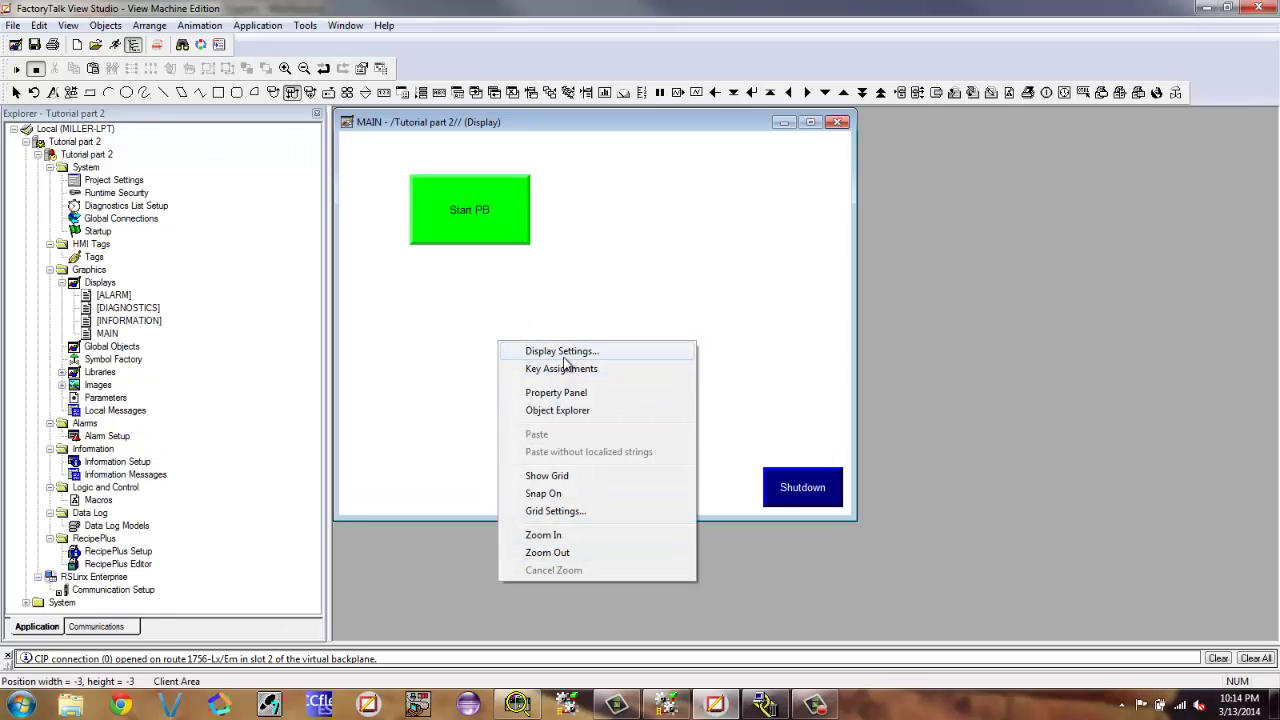
click(562, 352)
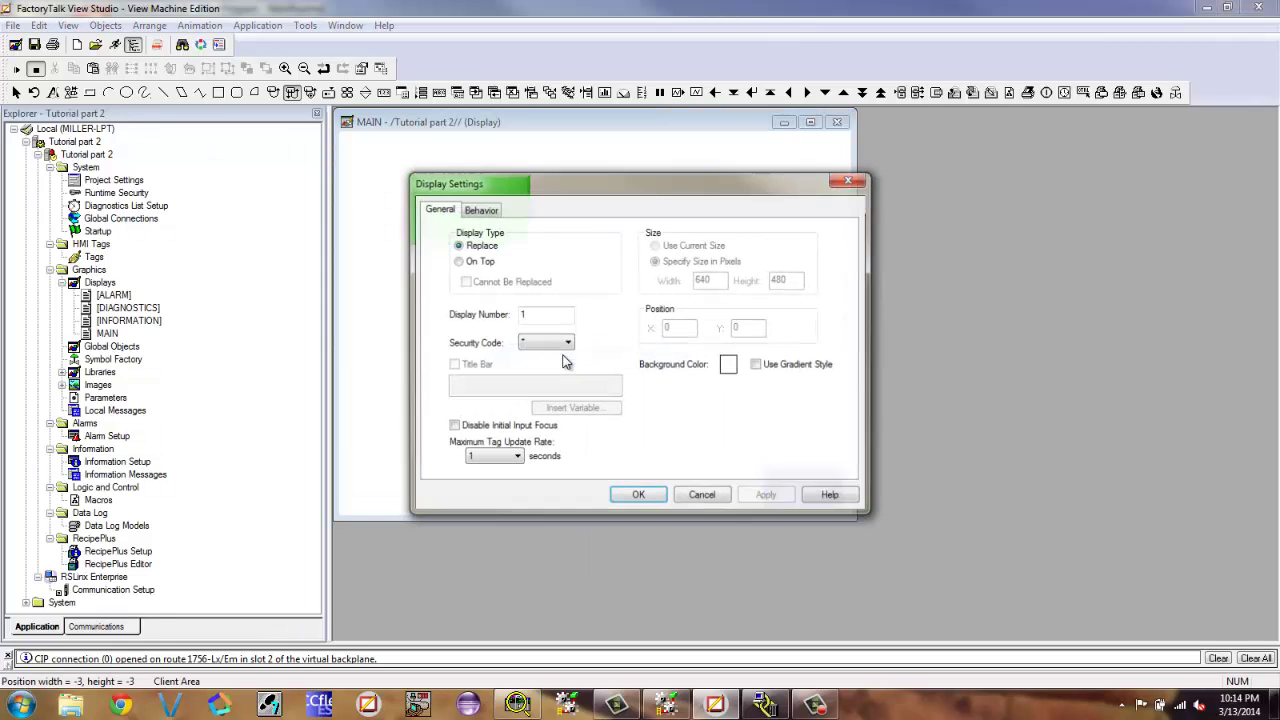
click(515, 461)
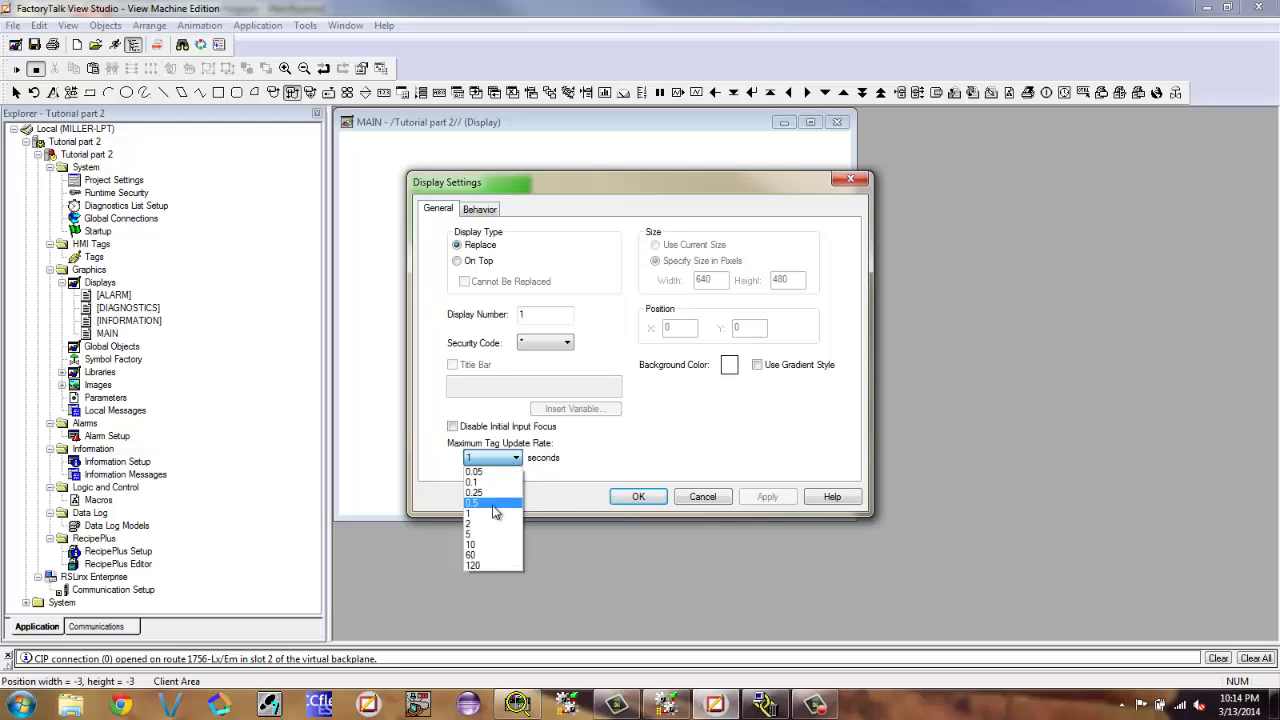
click(493, 503)
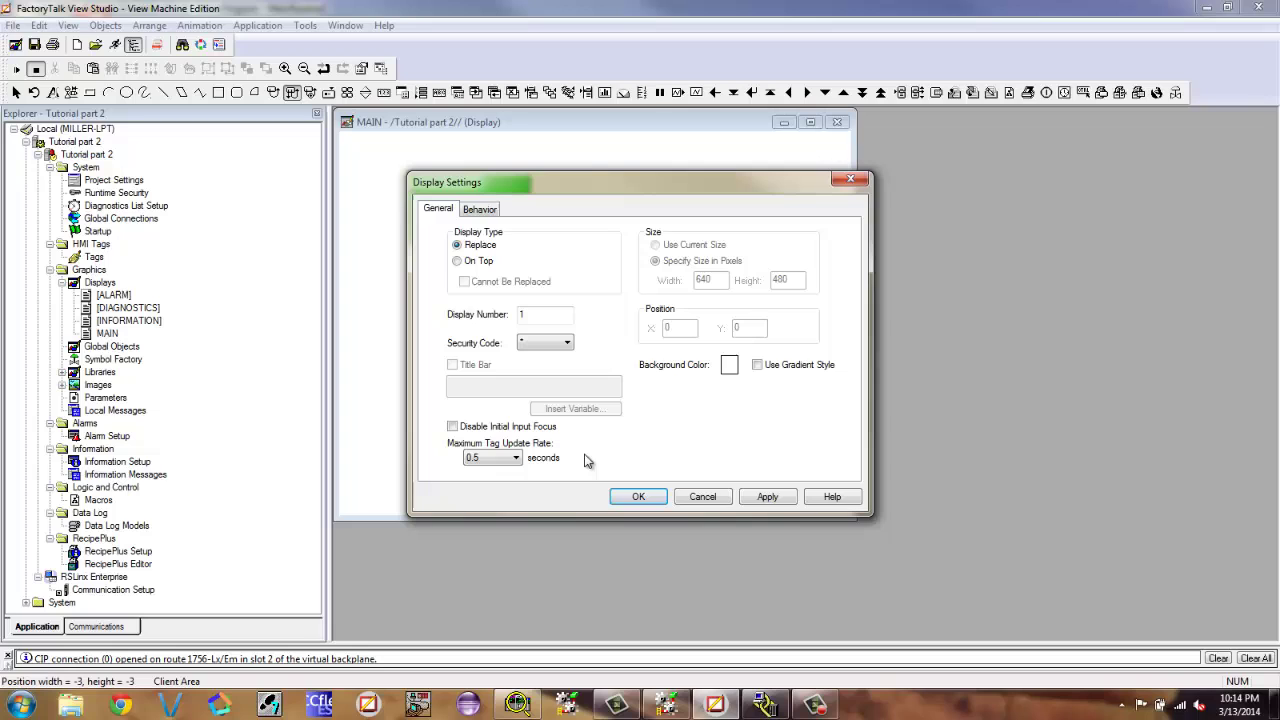
click(788, 499)
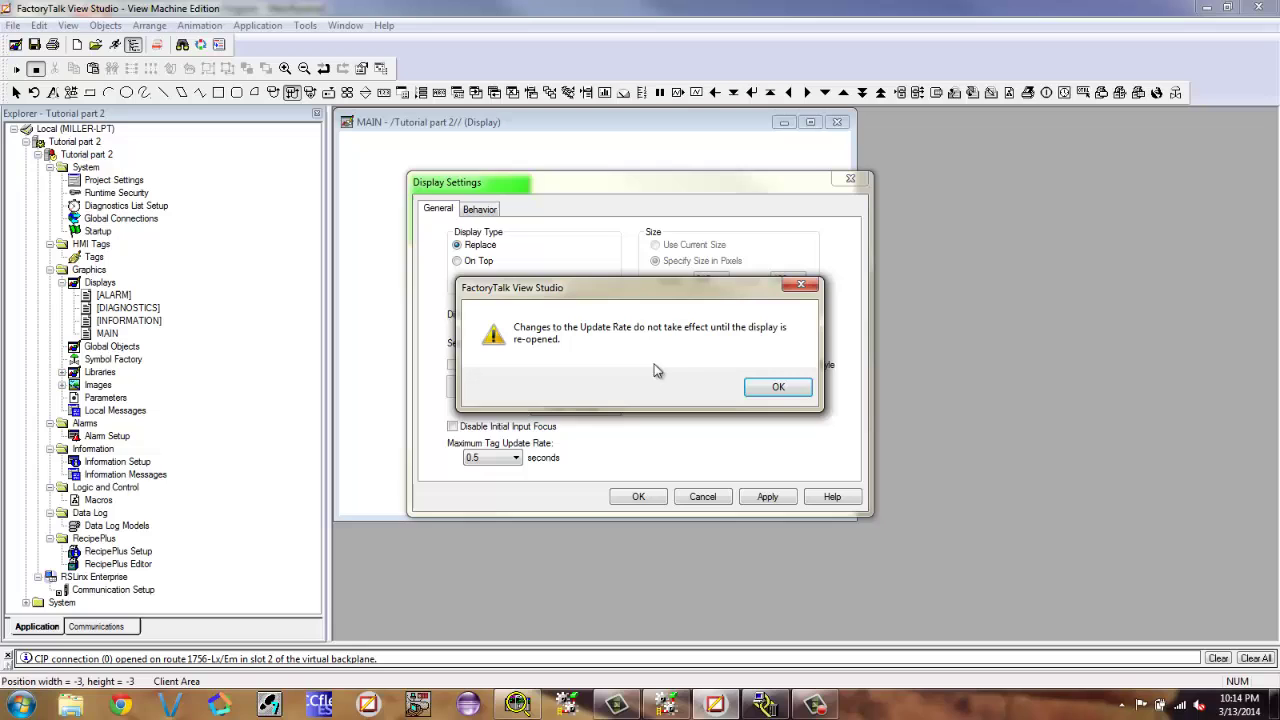
click(782, 388)
click(638, 496)
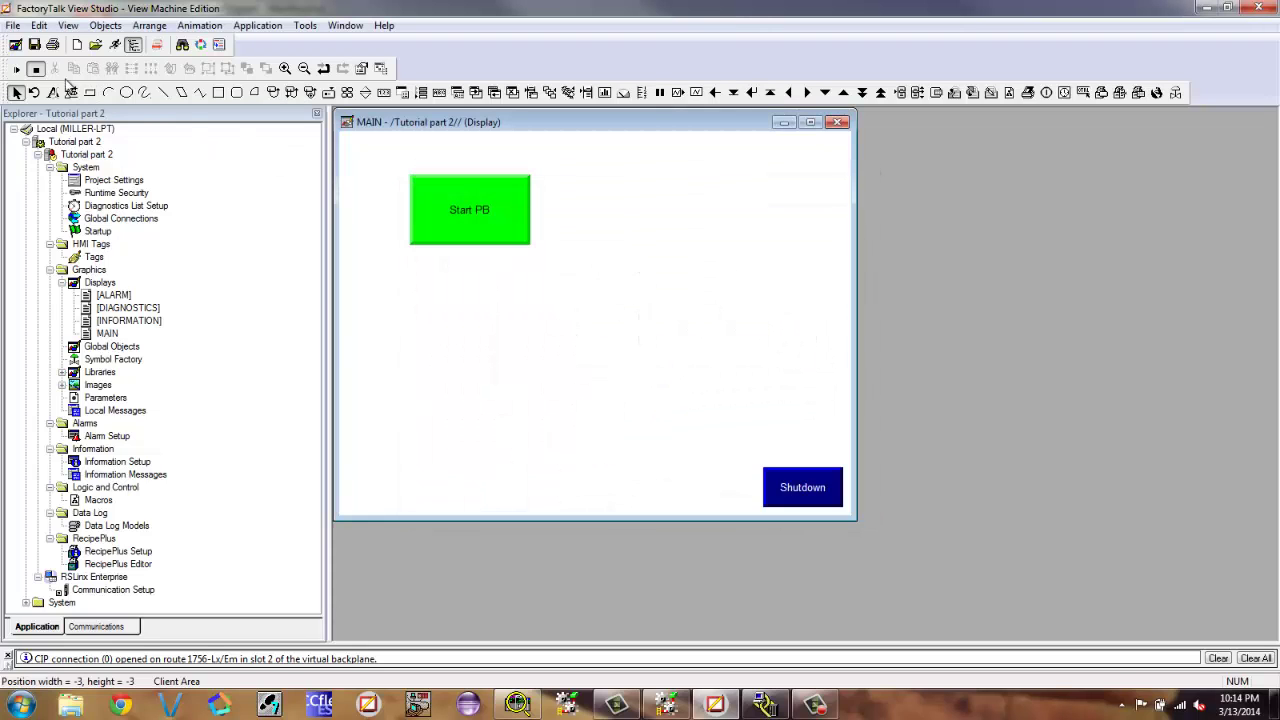
Save MAIN, close its window, and reopen it from Displays in the Explorer
click(35, 45)
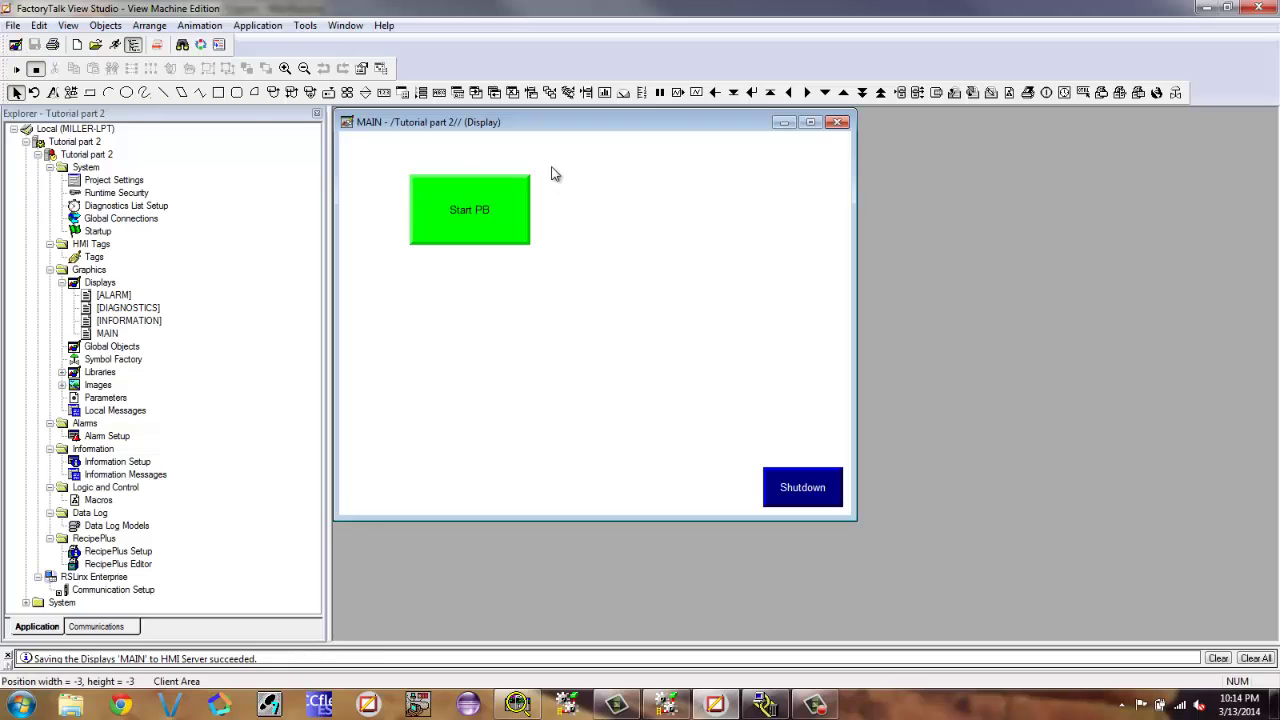
click(838, 122)
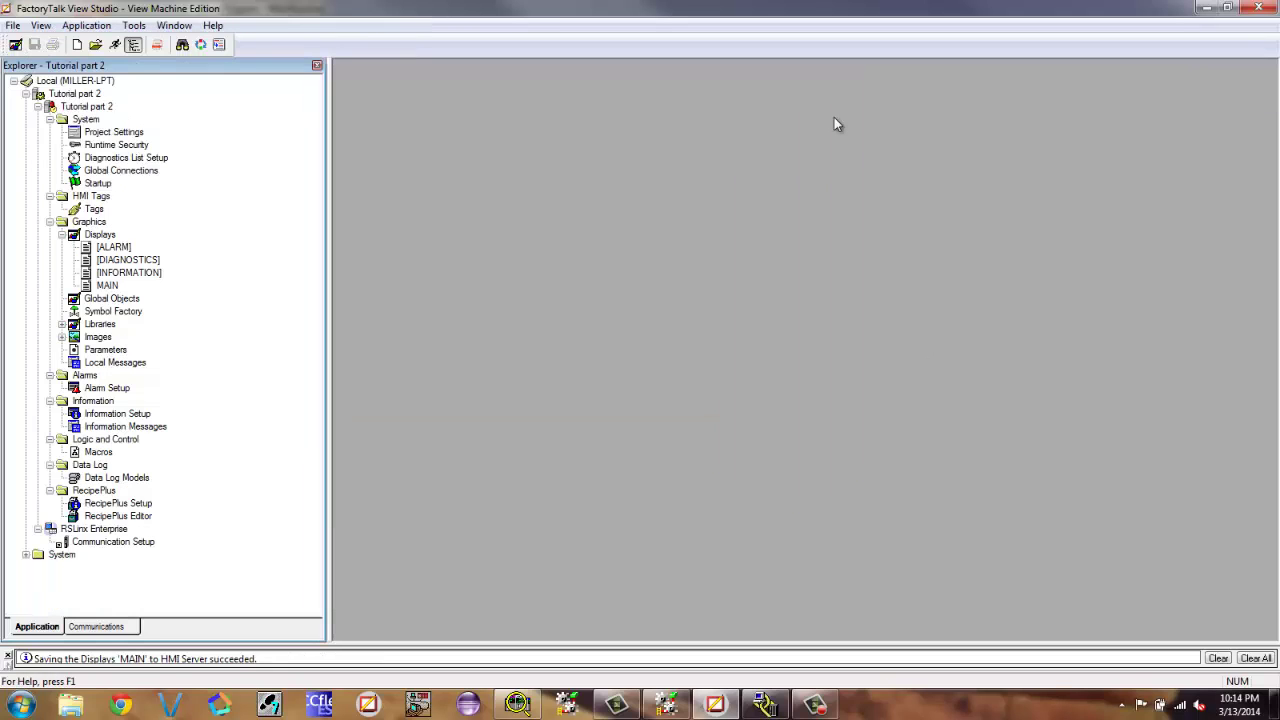
double_click(107, 285)
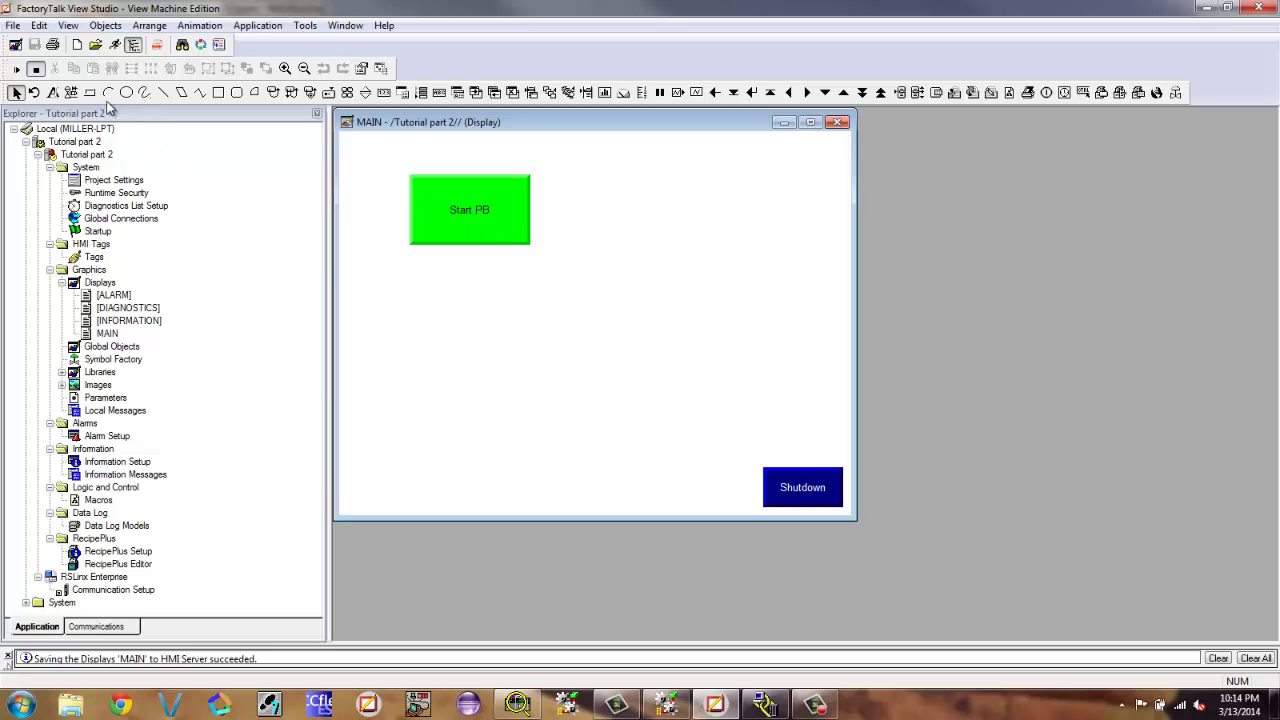
Position the View Studio window beside the Start Motor rung and test-run the MAIN display
click(1230, 9)
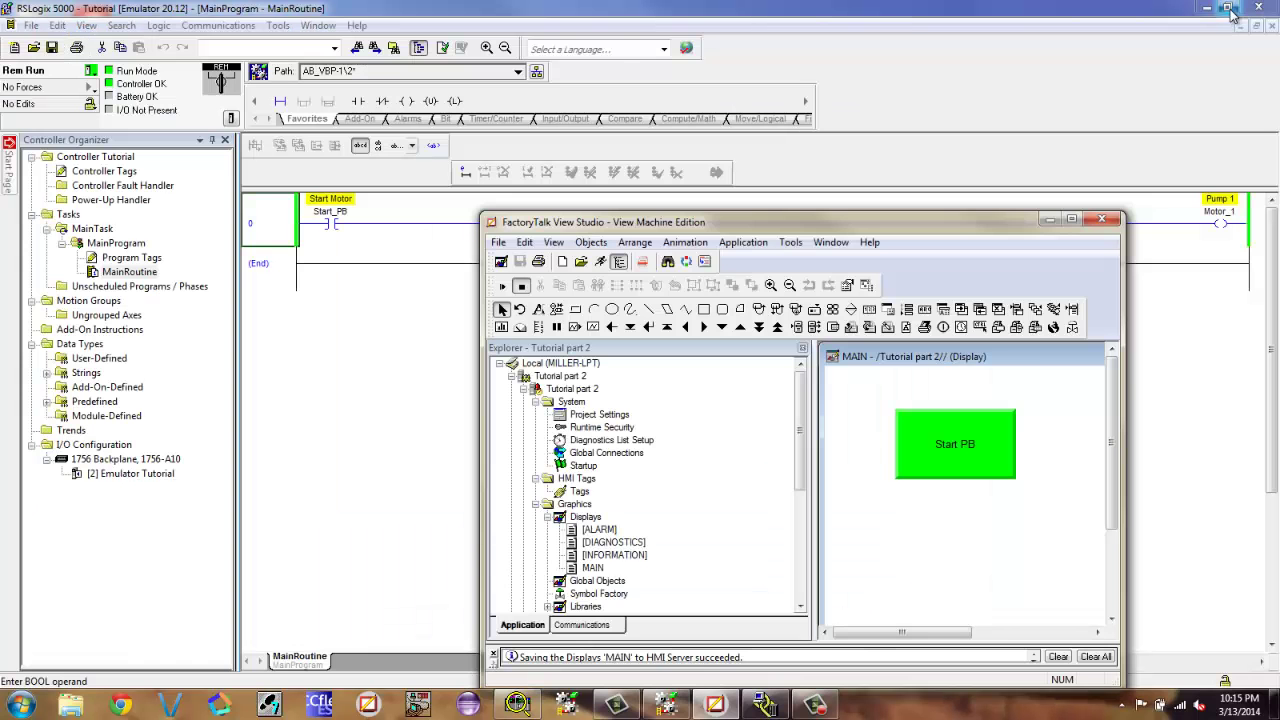
click(619, 261)
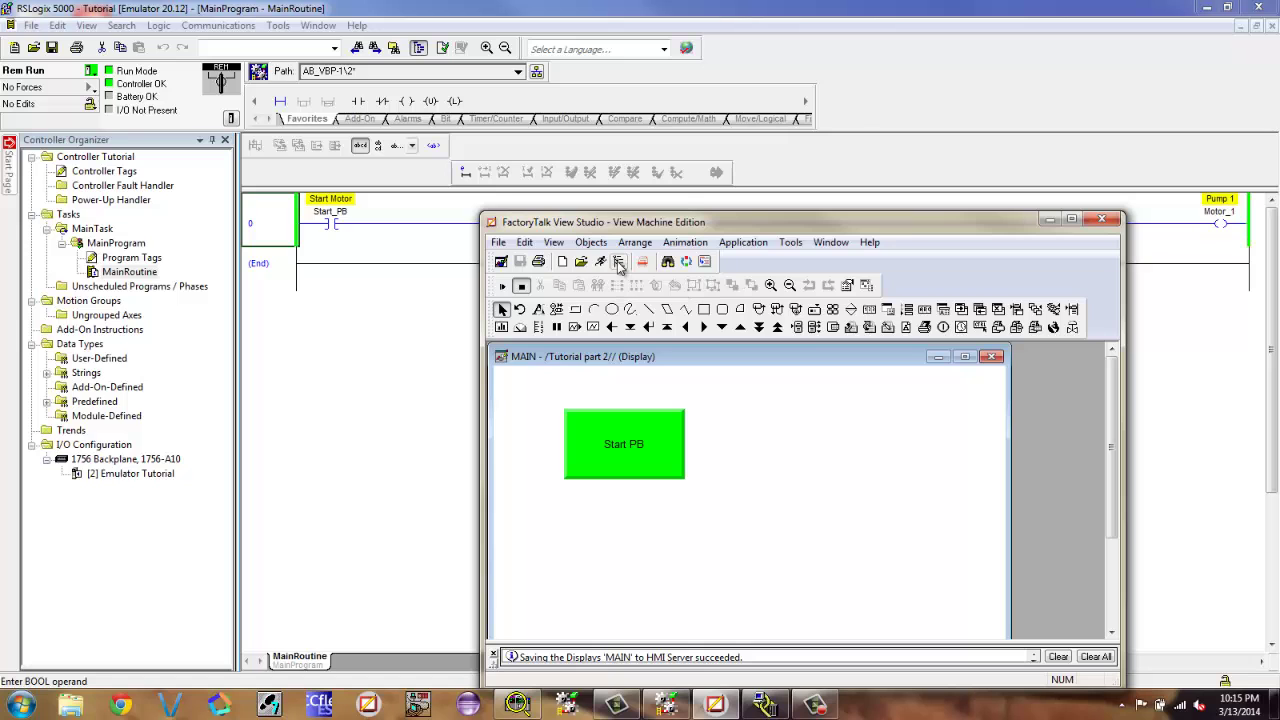
drag(669, 224, 737, 246)
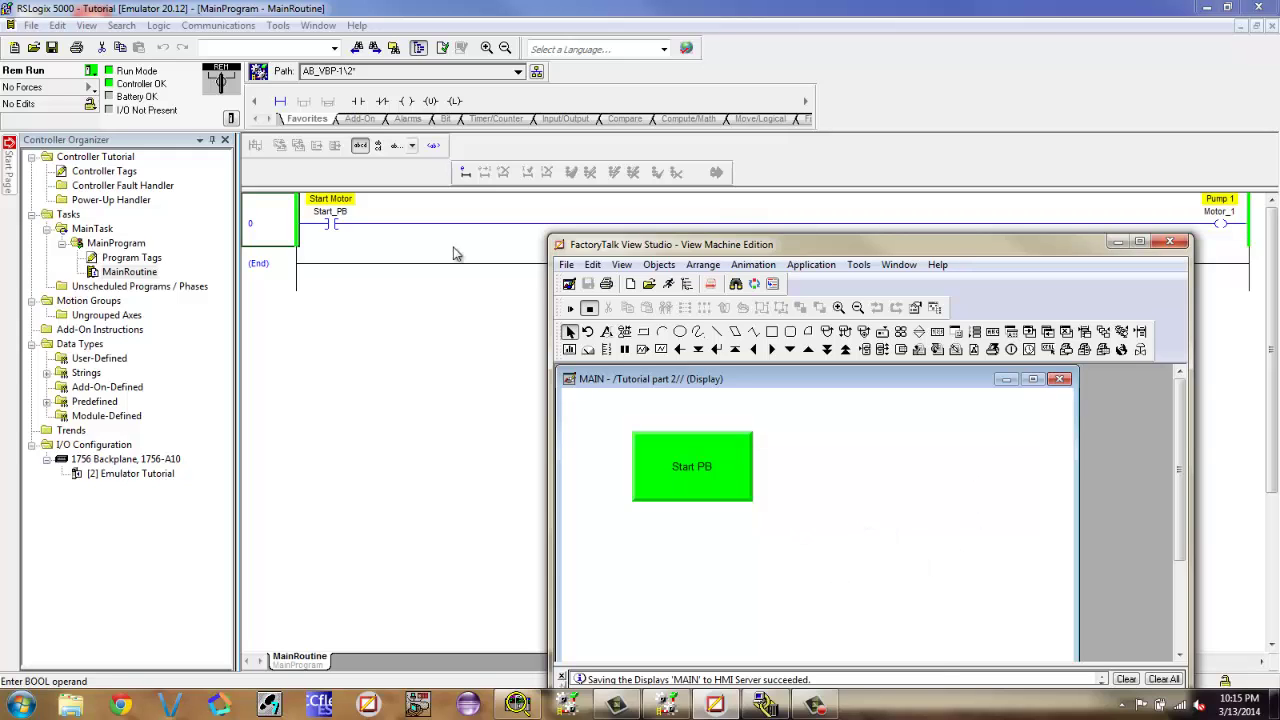
mouse_move(337, 218)
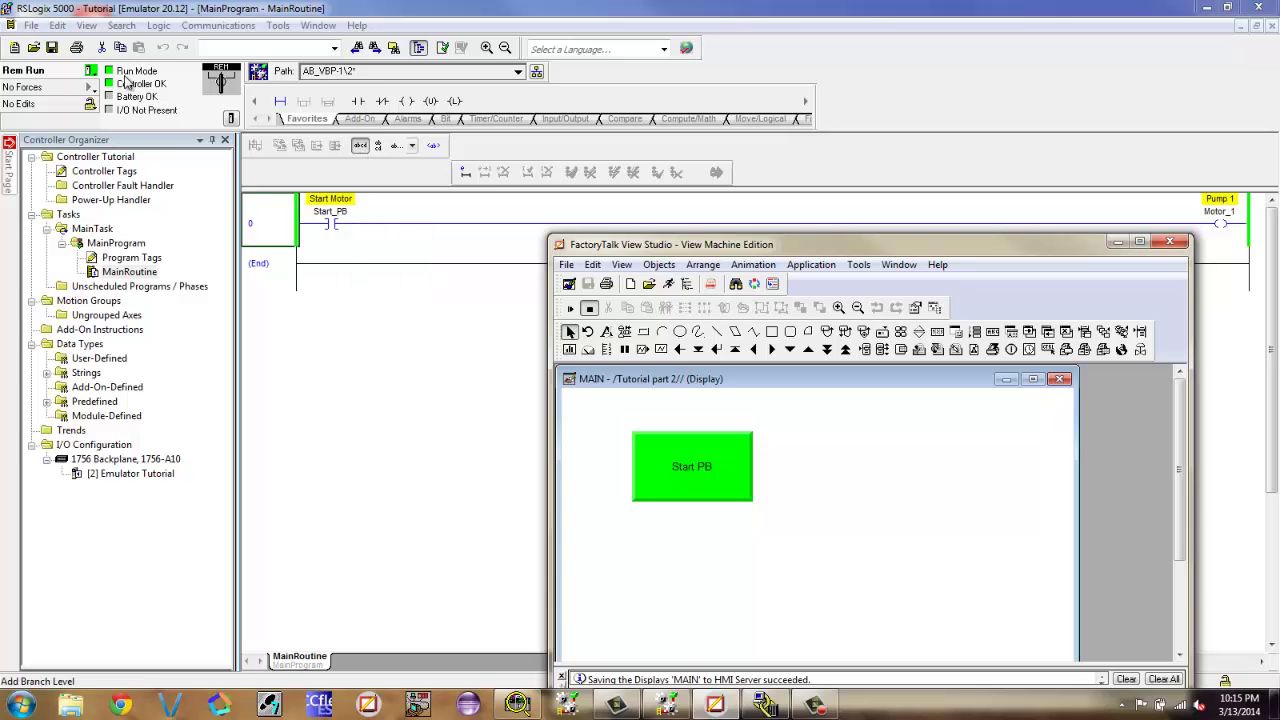
click(570, 308)
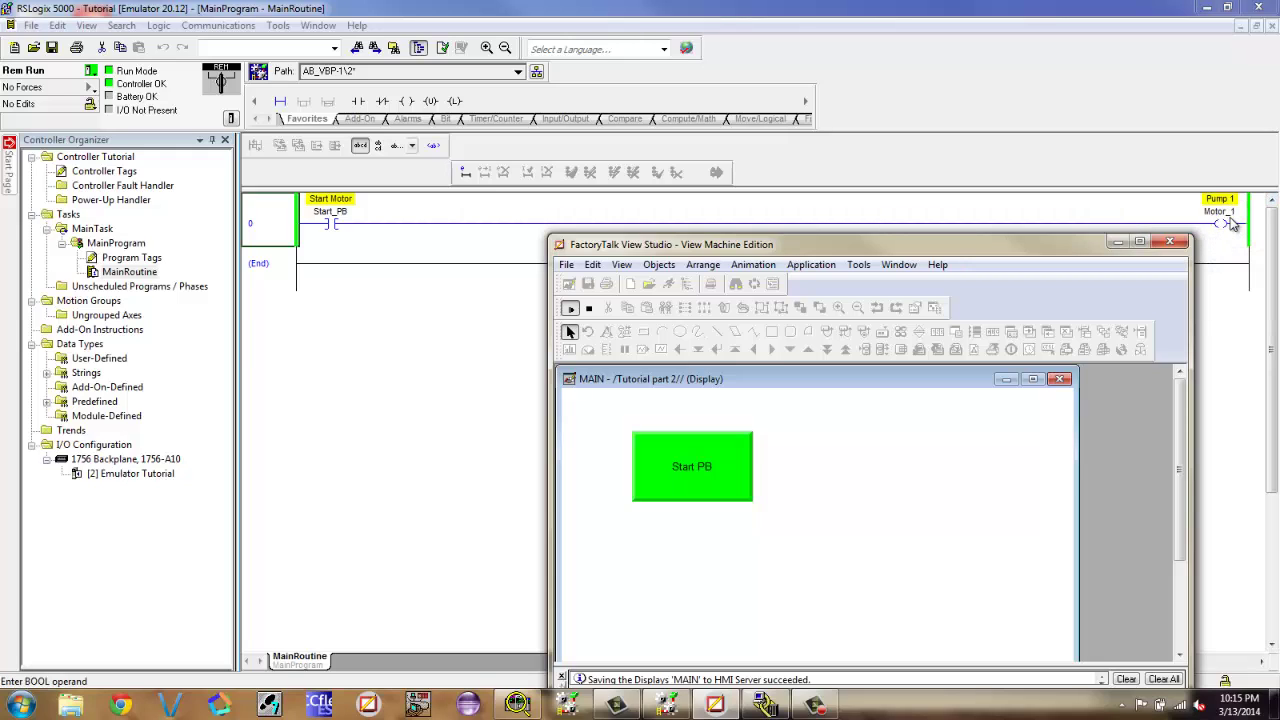
Toggle the Start PB/Stop PB button on and off twice, leaving Motor_1 de-energized
click(704, 477)
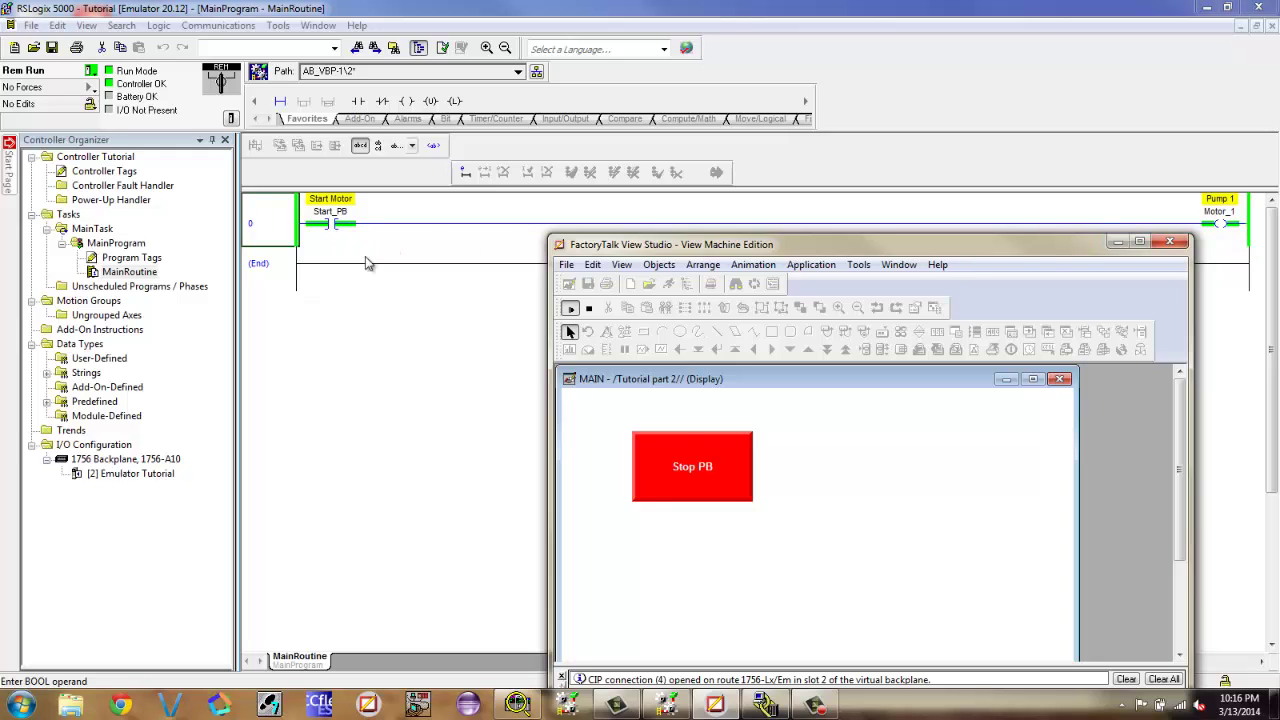
click(691, 459)
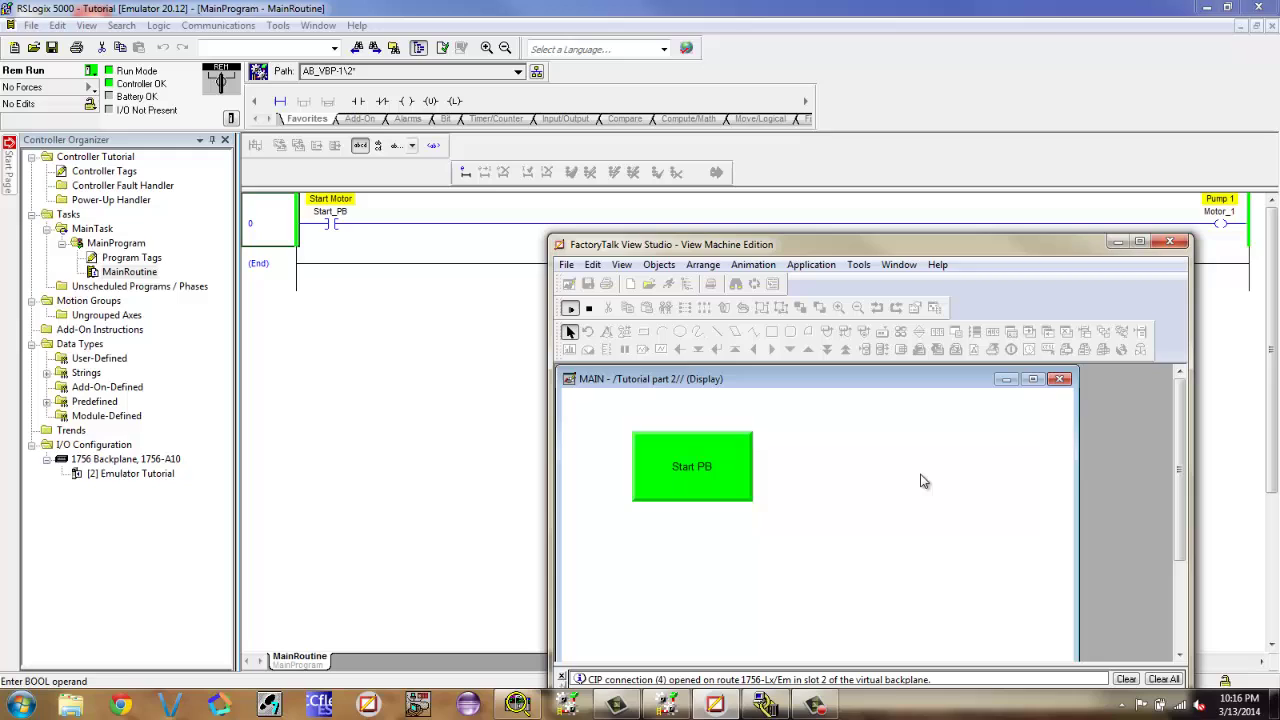
drag(662, 477, 662, 477)
click(662, 477)
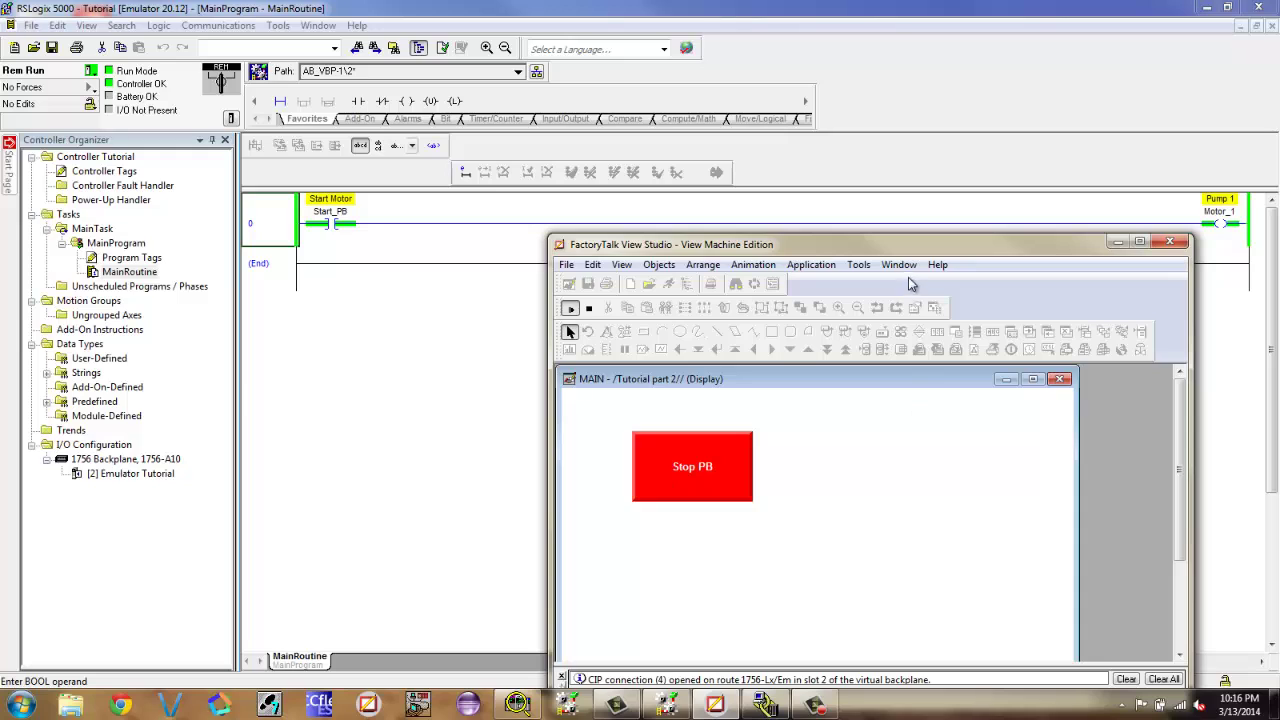
click(703, 475)
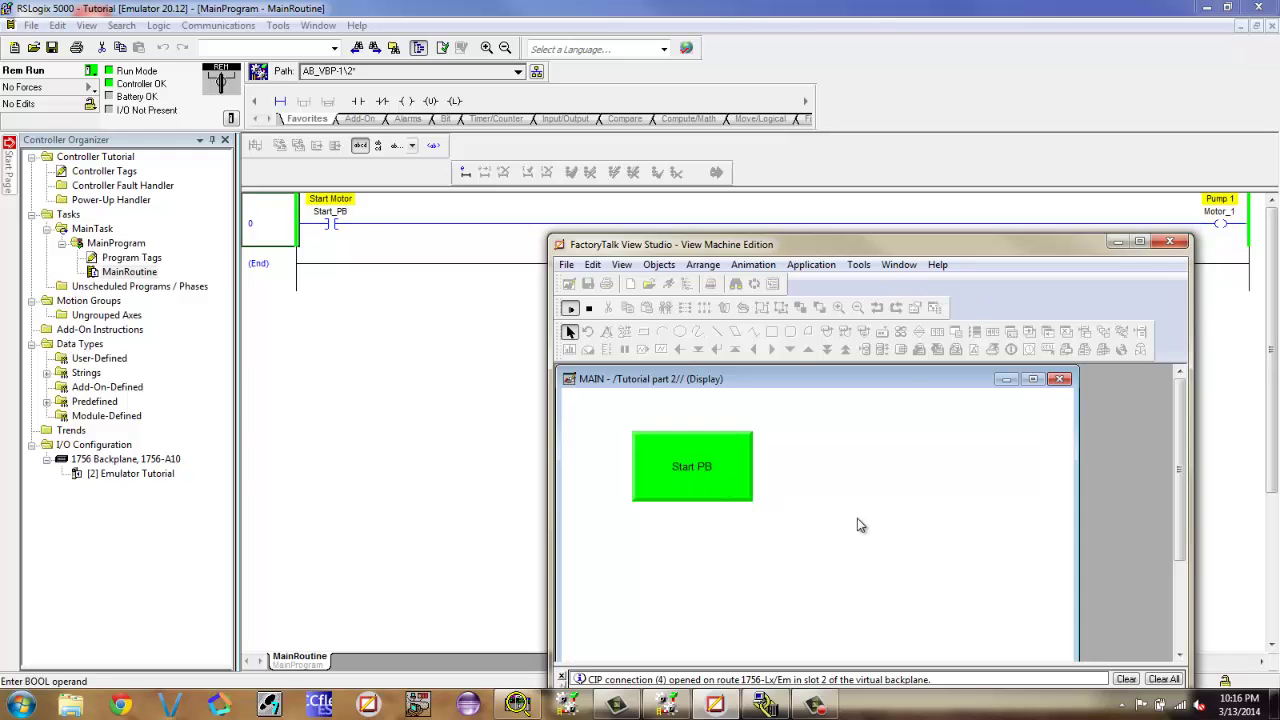